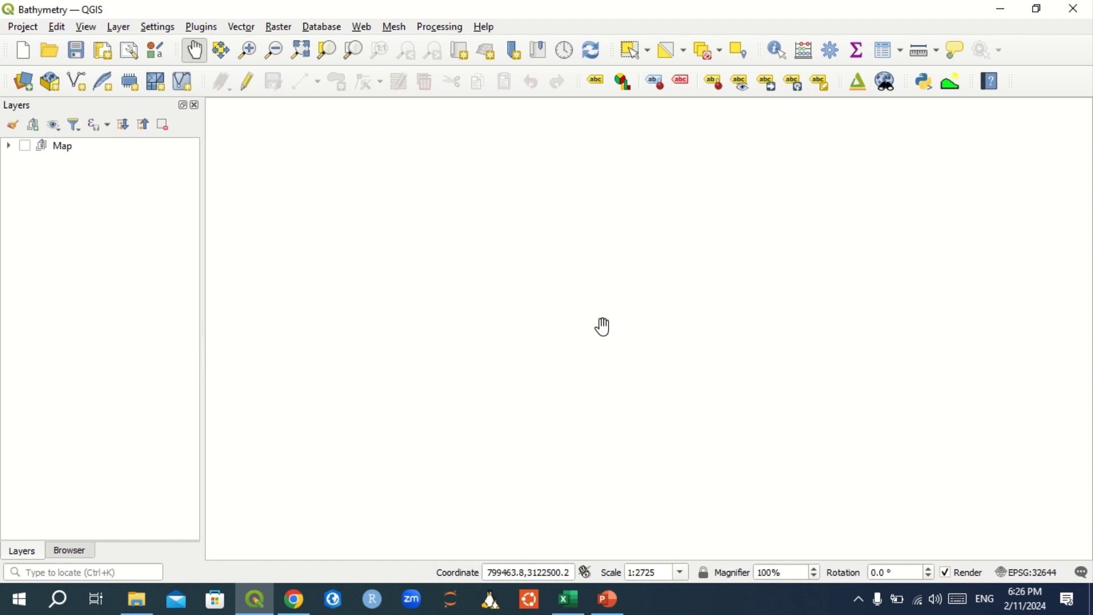
# Switch to Excel, examine the latitude, longitude and depth columns of the Depth_Points sheet, and close the workbook.
pyautogui.click(568, 599)
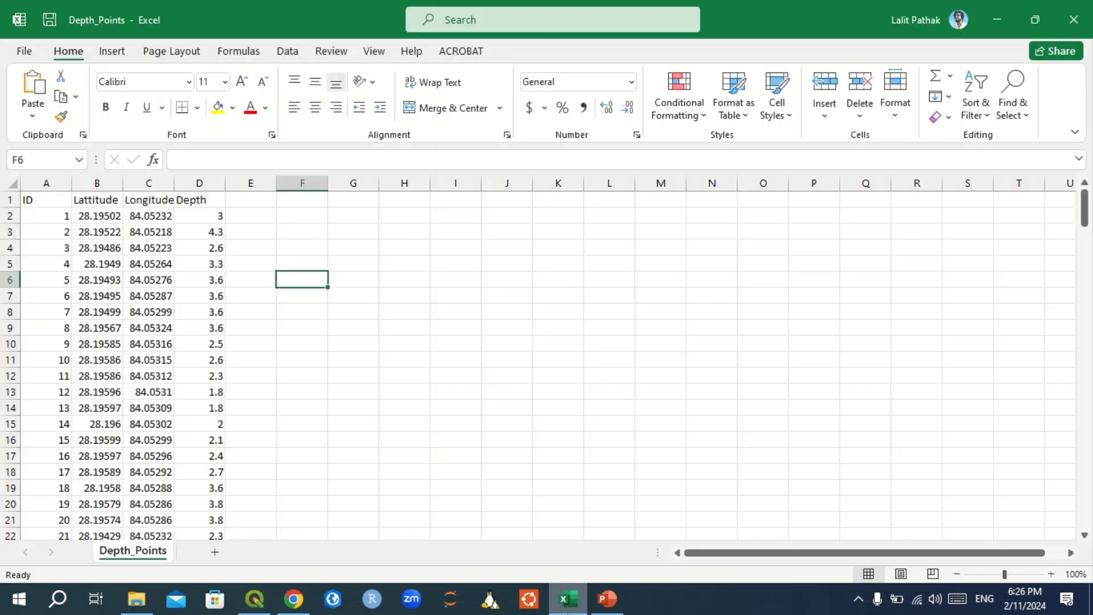
pyautogui.click(160, 276)
pyautogui.moveTo(96, 212); pyautogui.dragTo(221, 262)
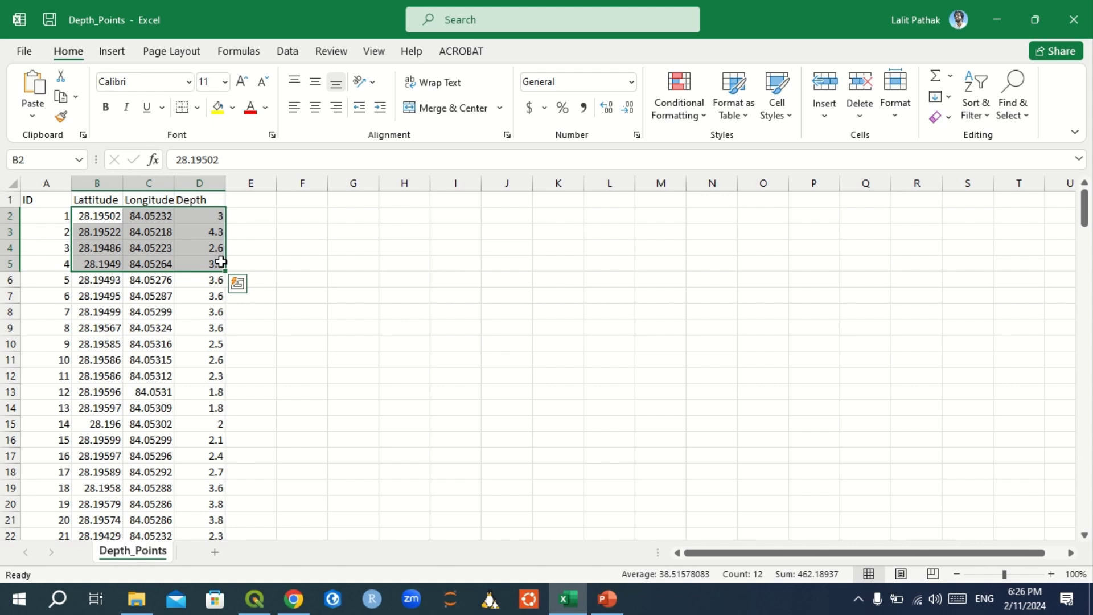
pyautogui.click(353, 231)
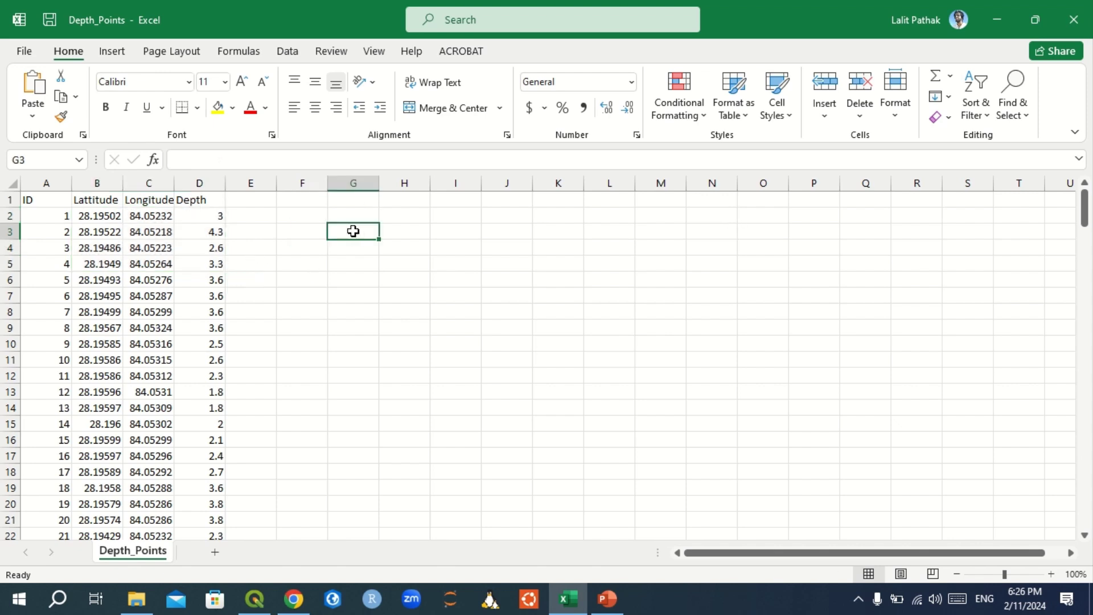
pyautogui.moveTo(101, 204); pyautogui.dragTo(211, 248)
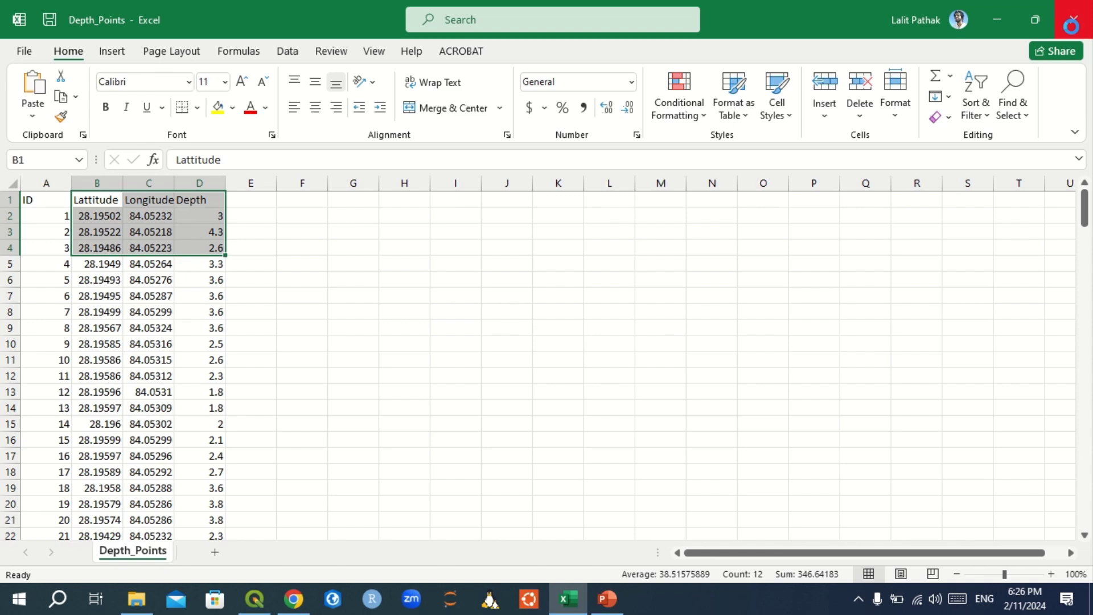
pyautogui.click(1072, 29)
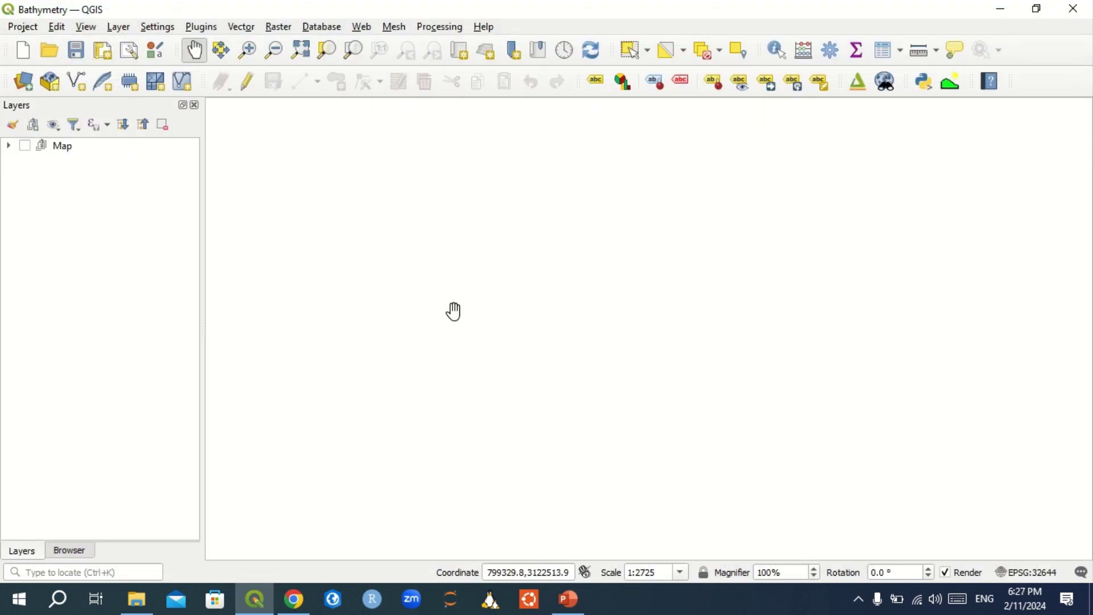
# Start adding a delimited text layer in QGIS with Depth_Points.csv from the Bathymetry folder as its source file.
pyautogui.click(119, 27)
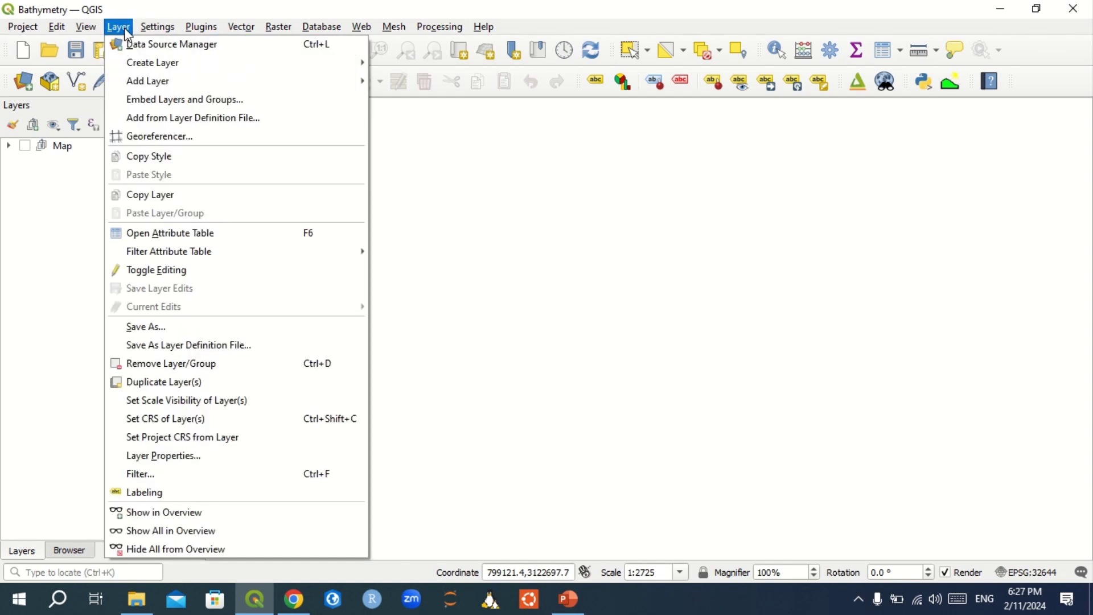
pyautogui.moveTo(140, 82)
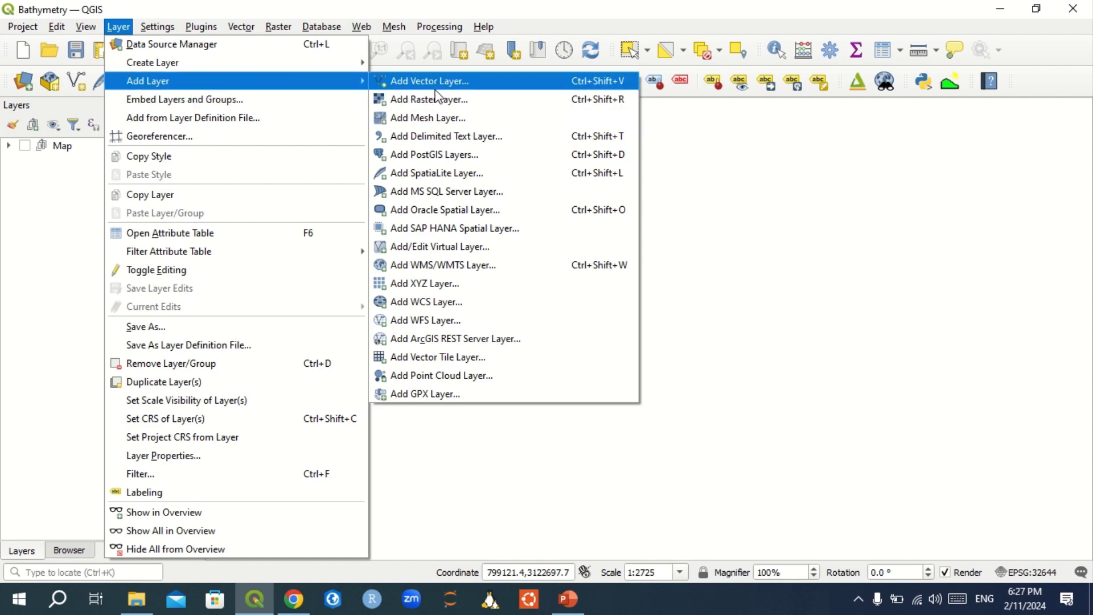
pyautogui.click(443, 137)
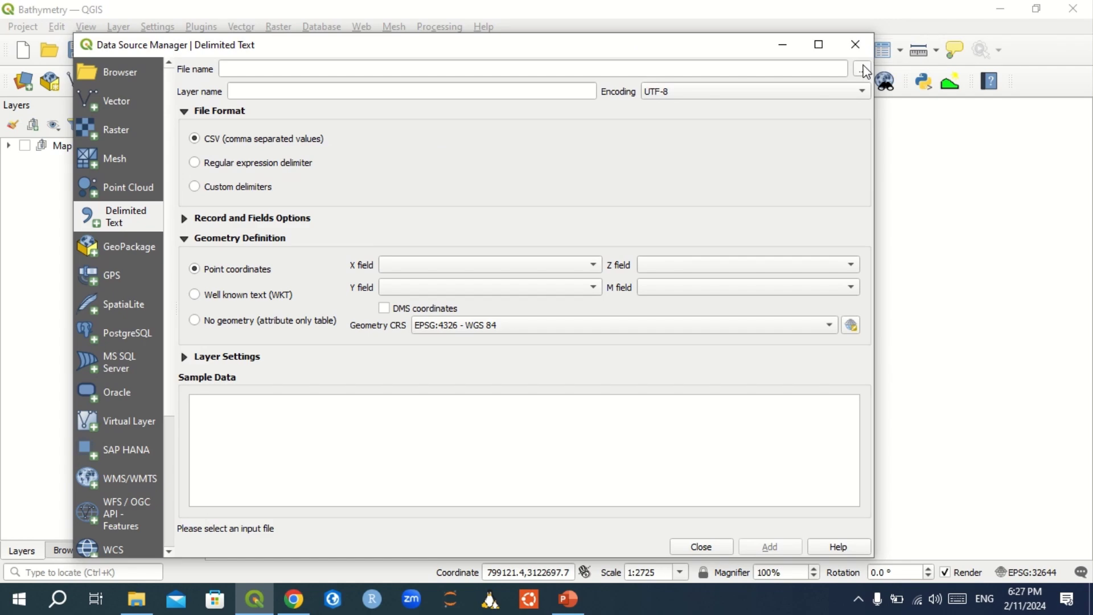
pyautogui.click(862, 69)
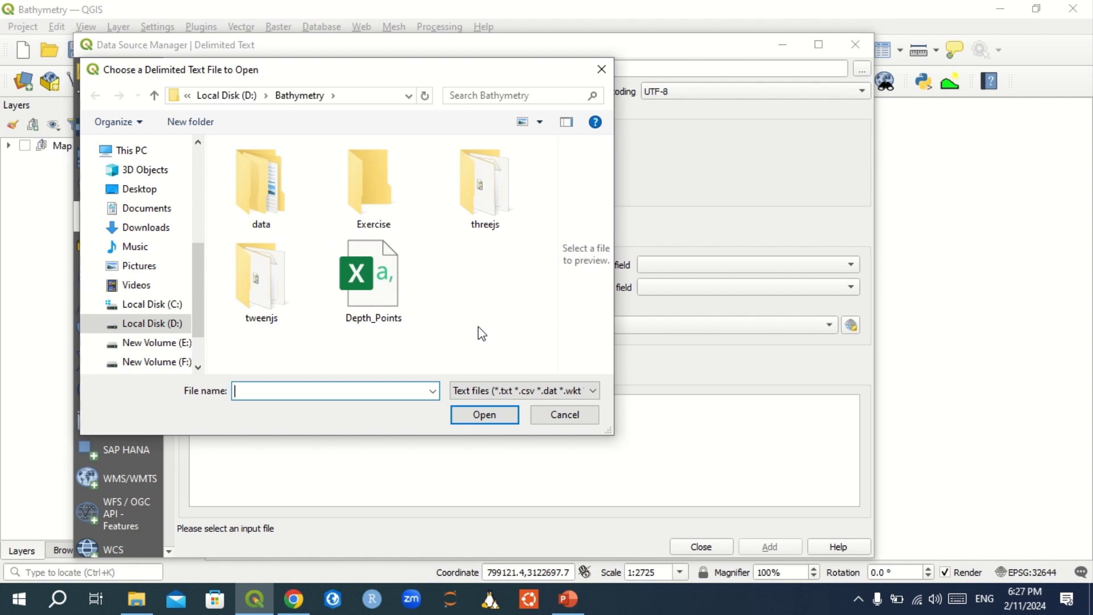
pyautogui.click(398, 288)
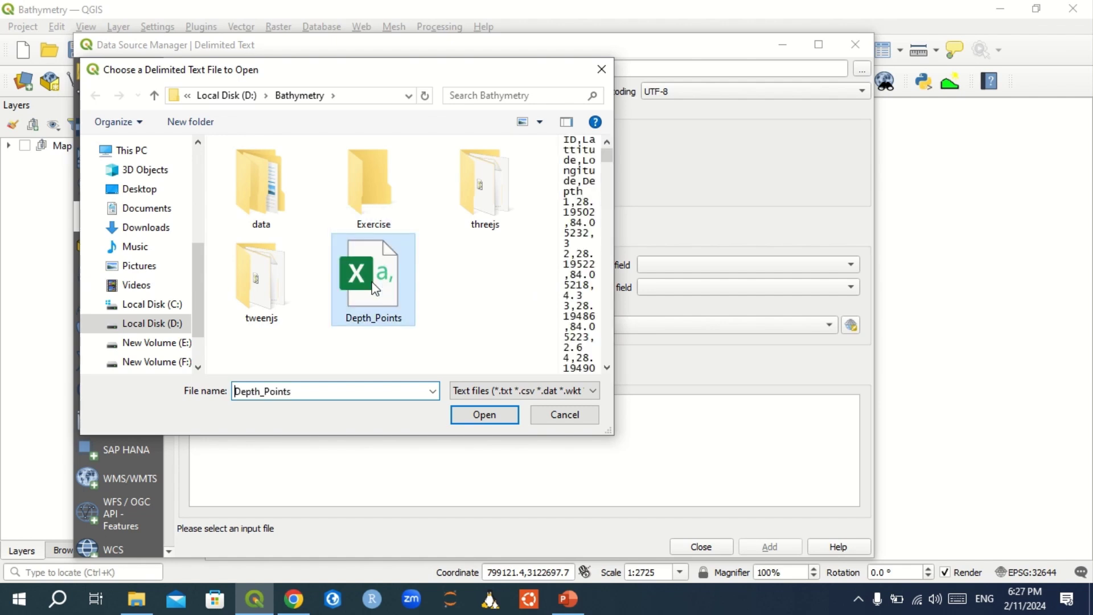
pyautogui.click(484, 415)
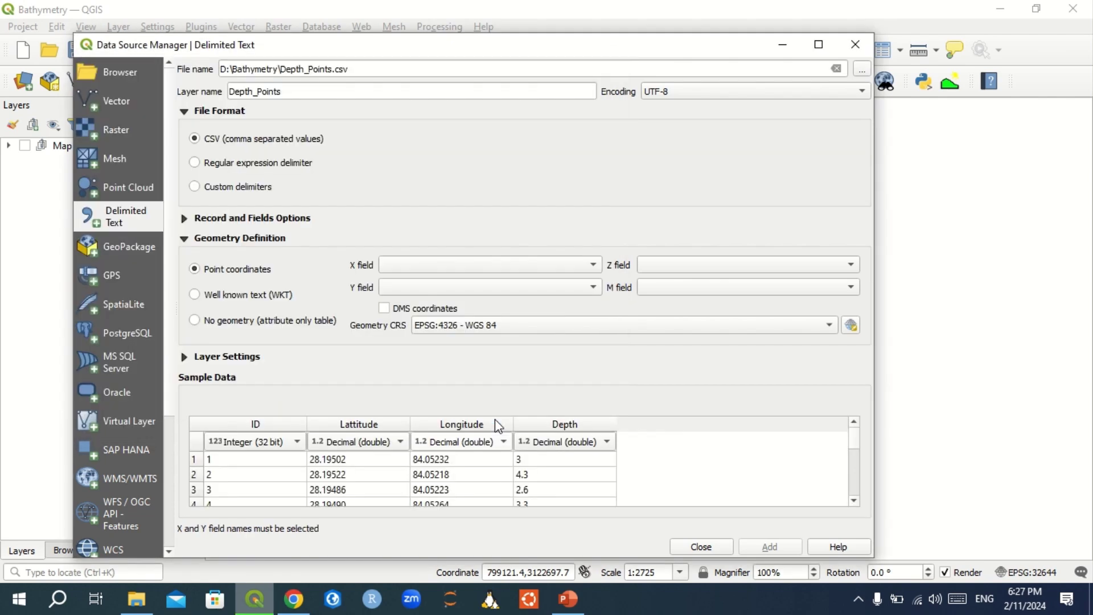
# Assign Longitude as X field, Lattitude as Y field and Depth as Z field, and add the point layer to the project.
pyautogui.click(477, 269)
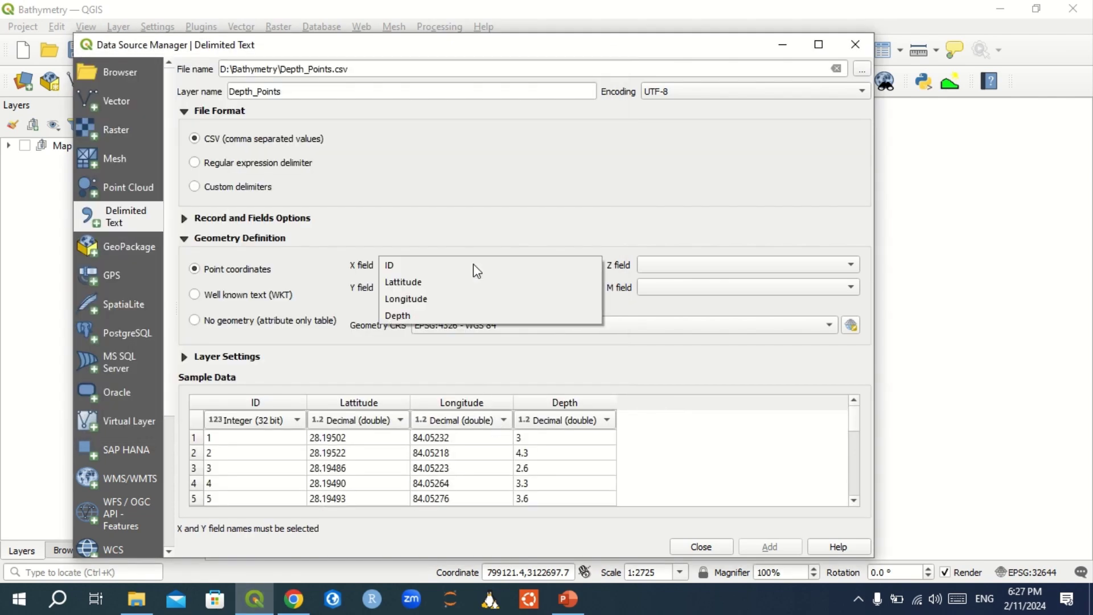
pyautogui.click(425, 298)
pyautogui.click(443, 288)
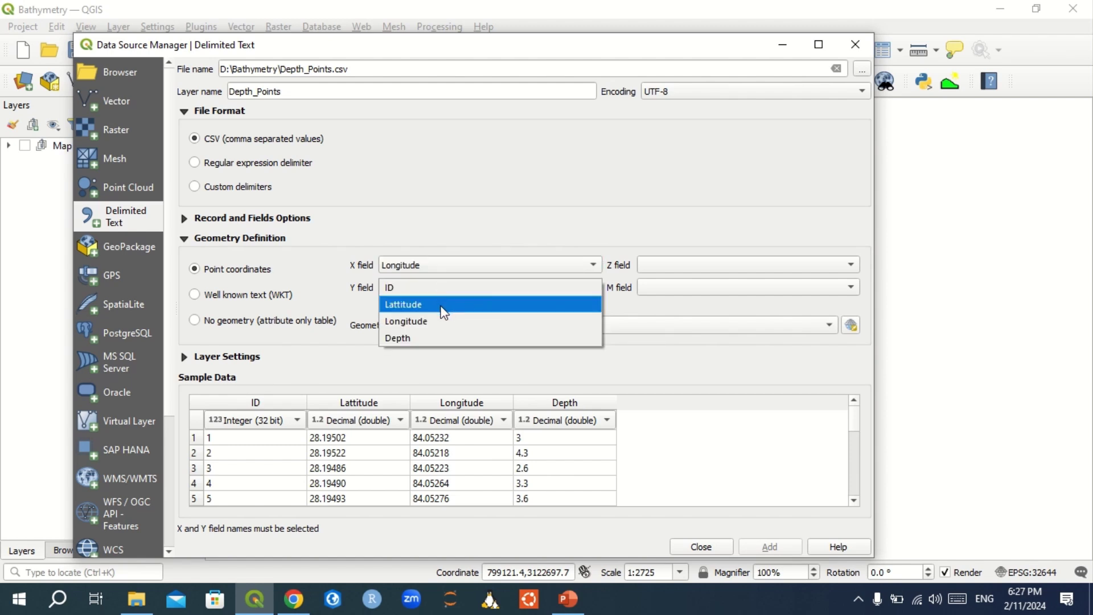
pyautogui.click(441, 305)
pyautogui.click(686, 268)
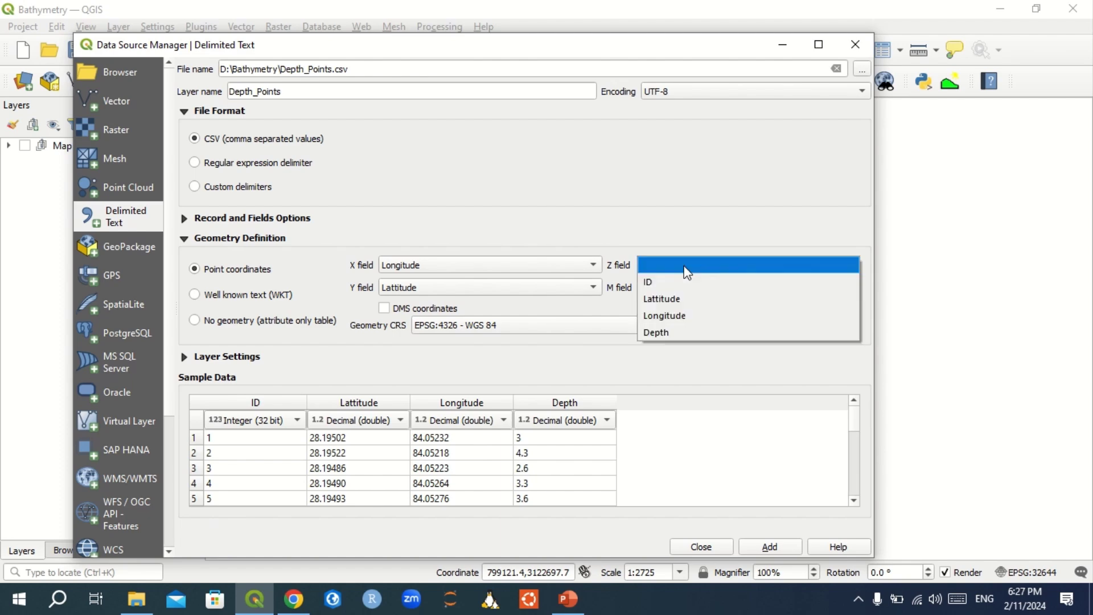
pyautogui.click(679, 332)
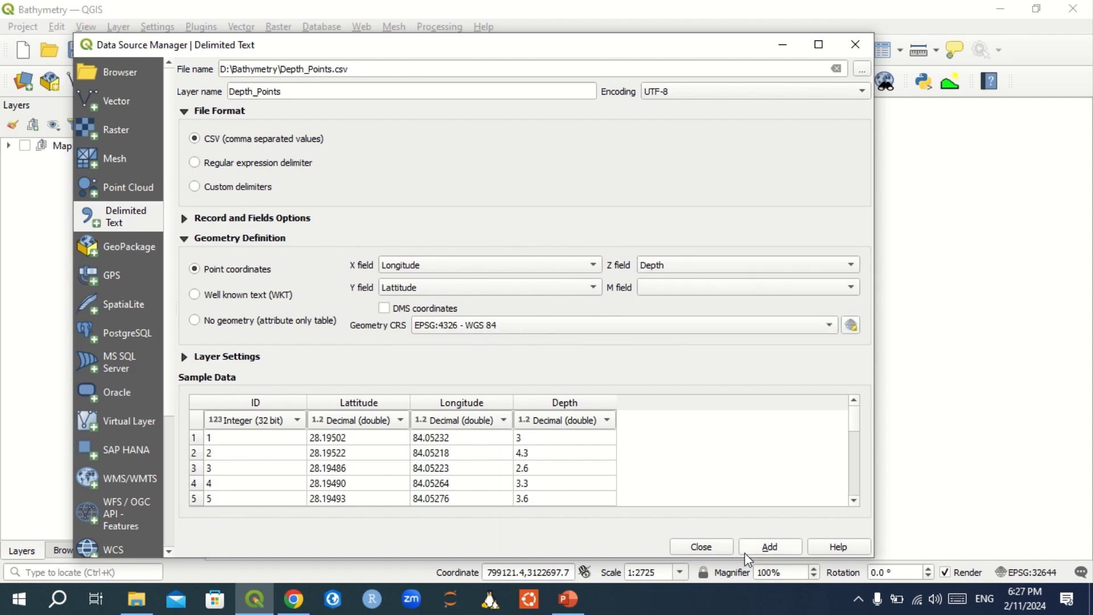
pyautogui.click(771, 547)
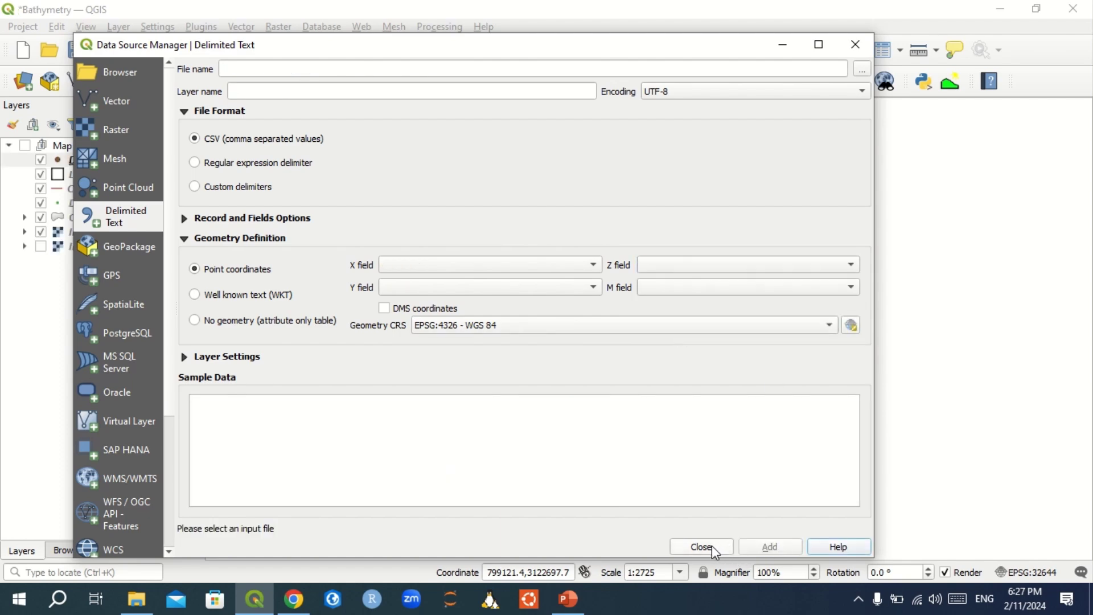
pyautogui.click(711, 545)
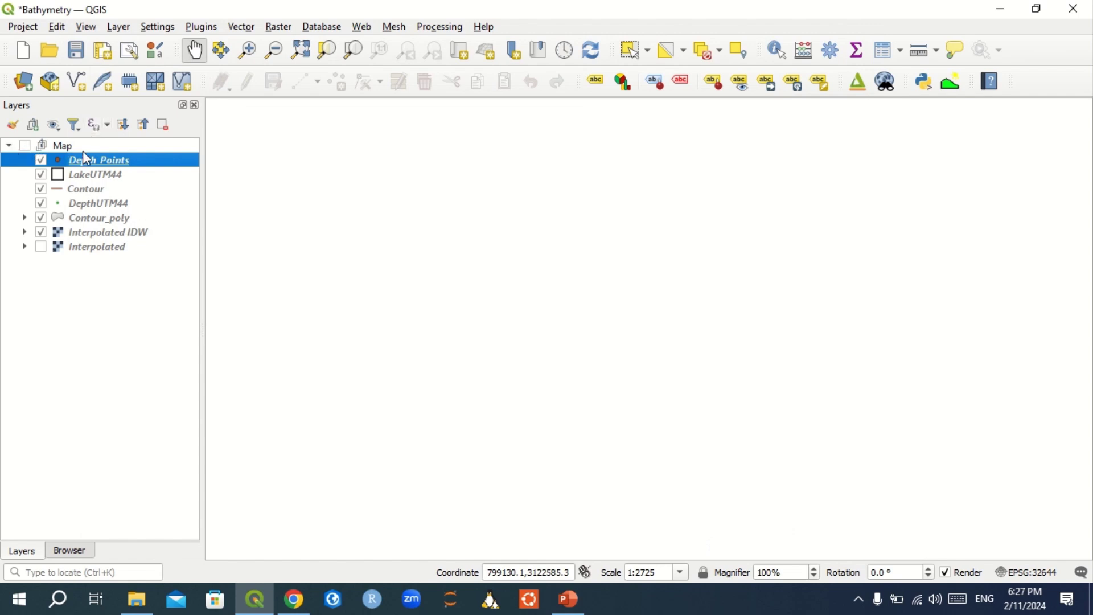
# Move the Depth_Points layer out of the Map group and place it above the collapsed group.
pyautogui.moveTo(84, 159); pyautogui.dragTo(93, 322)
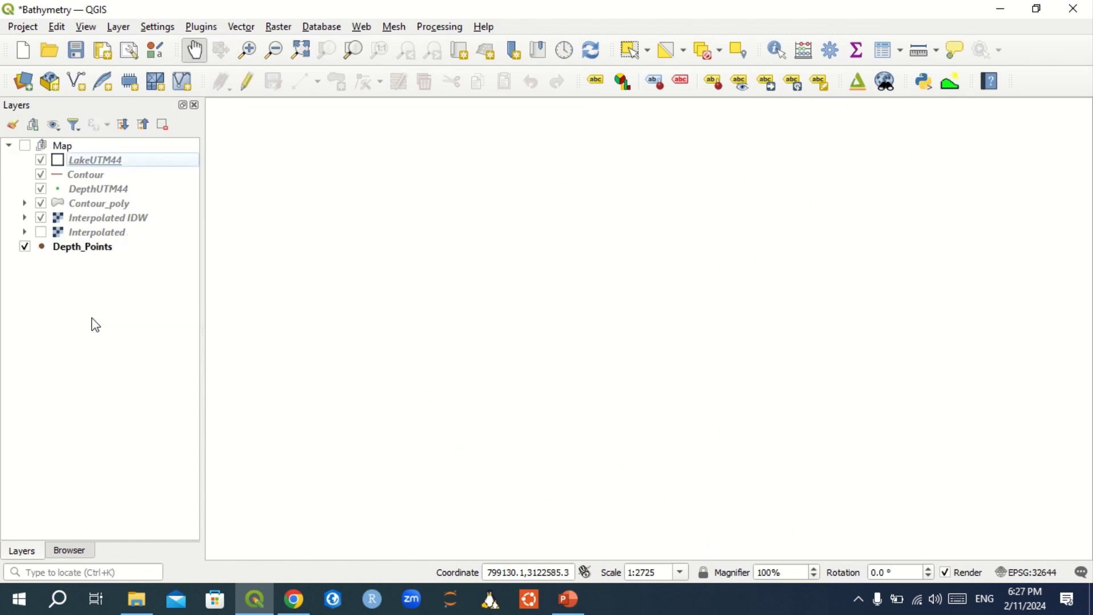
pyautogui.click(9, 146)
pyautogui.moveTo(61, 147); pyautogui.dragTo(64, 200)
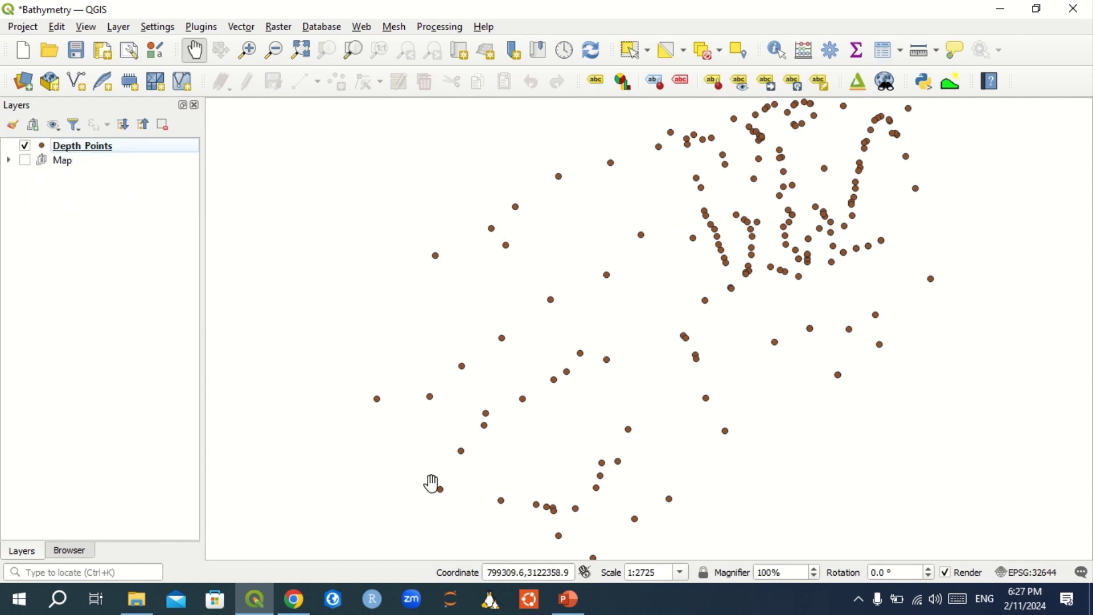
# Add the Google Satellite Hybrid basemap and place it beneath the Depth_Points layer.
pyautogui.click(69, 551)
pyautogui.moveTo(195, 265); pyautogui.dragTo(188, 402)
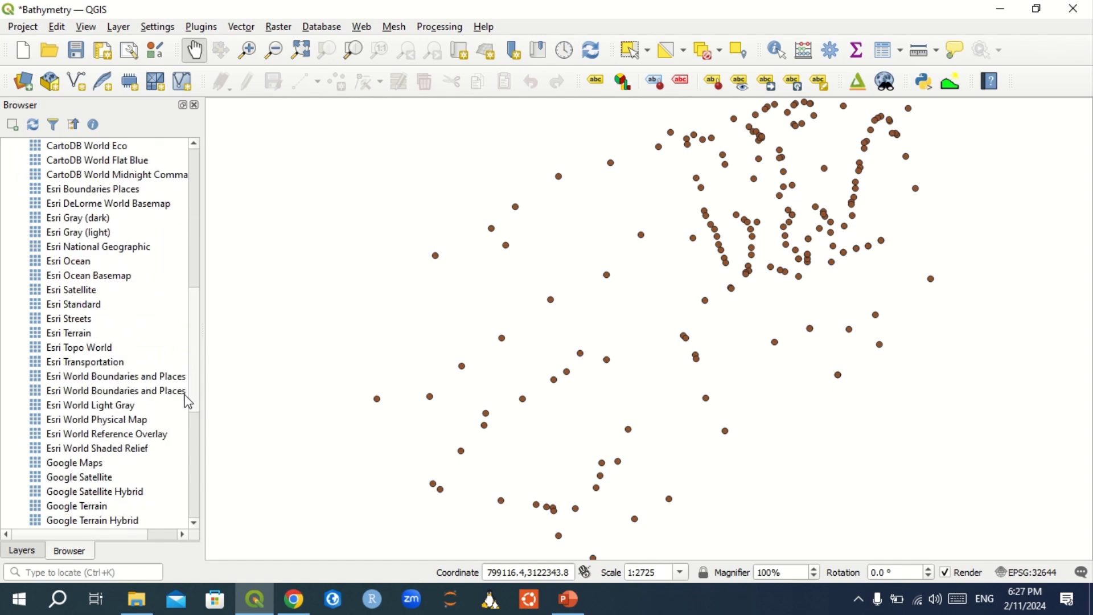
pyautogui.scroll(-2, 186, 396)
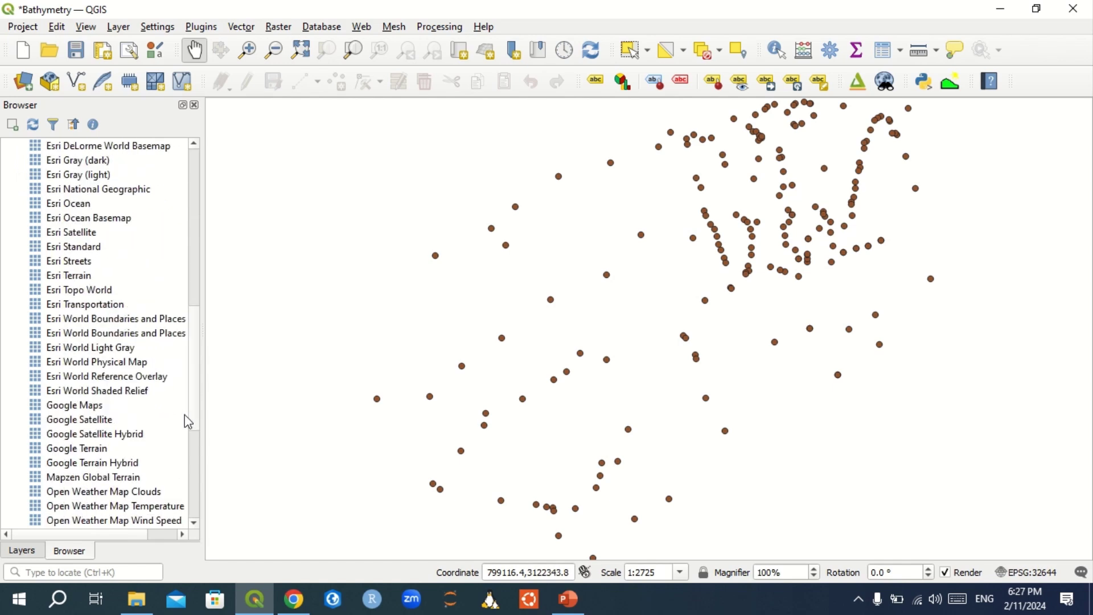
pyautogui.doubleClick(109, 436)
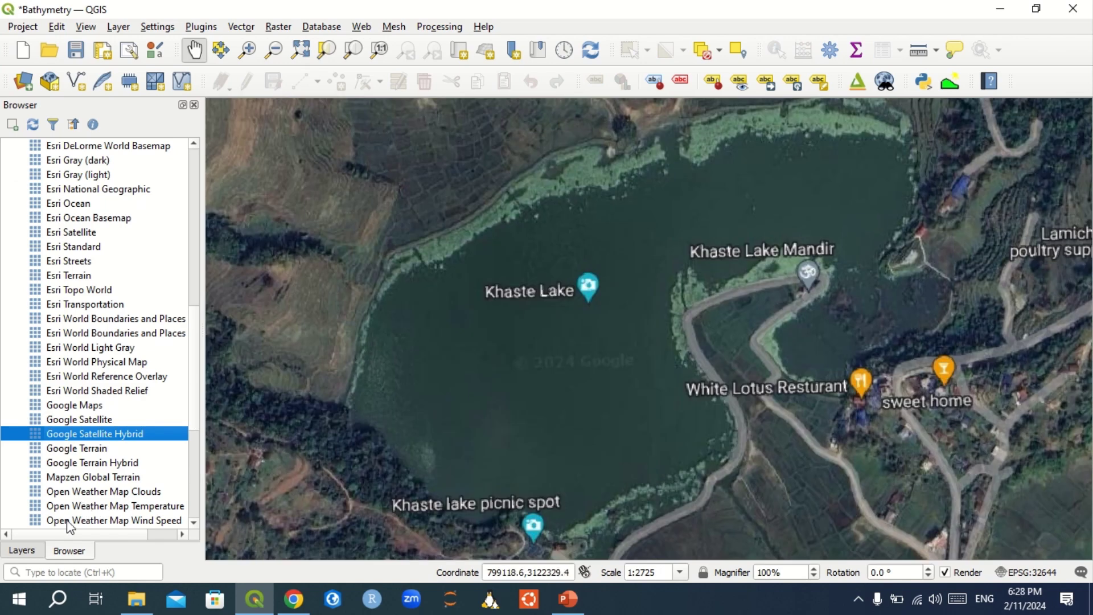
pyautogui.click(21, 551)
pyautogui.moveTo(95, 147); pyautogui.dragTo(91, 171)
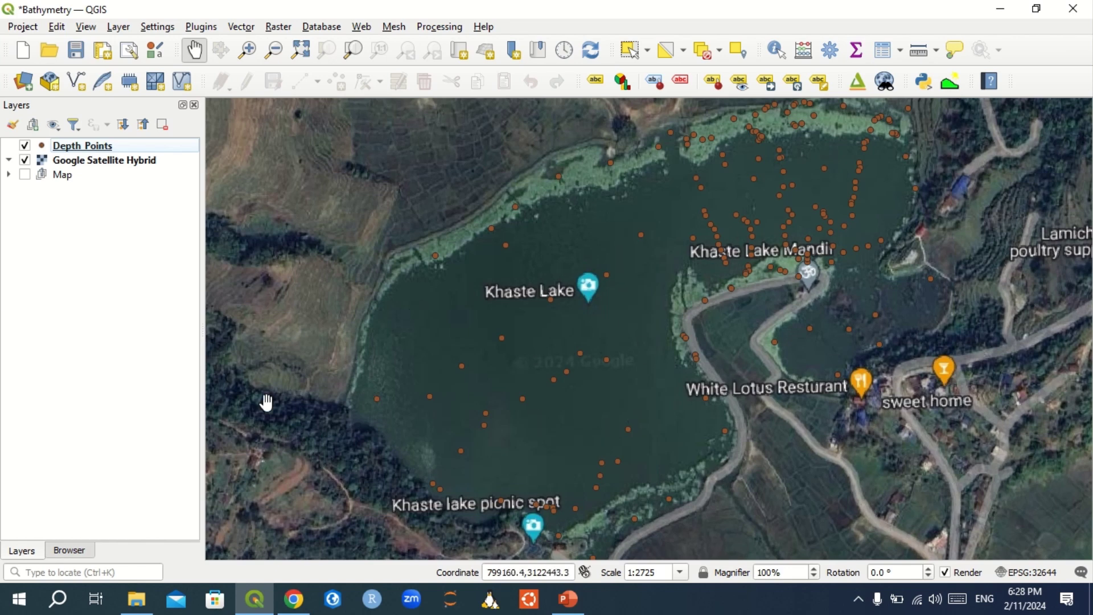
# Export Depth_Points as an ESRI Shapefile named "Depth data" in the Exercise folder, using the project CRS EPSG:32644 - WGS 84 / UTM zone 44N.
pyautogui.click(72, 150)
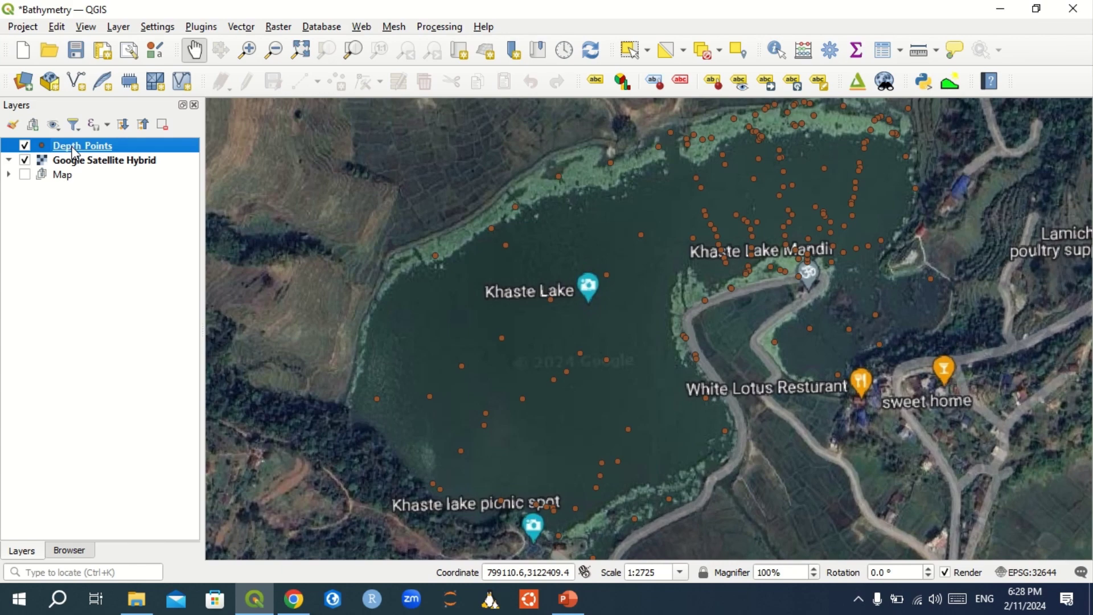
pyautogui.rightClick(73, 149)
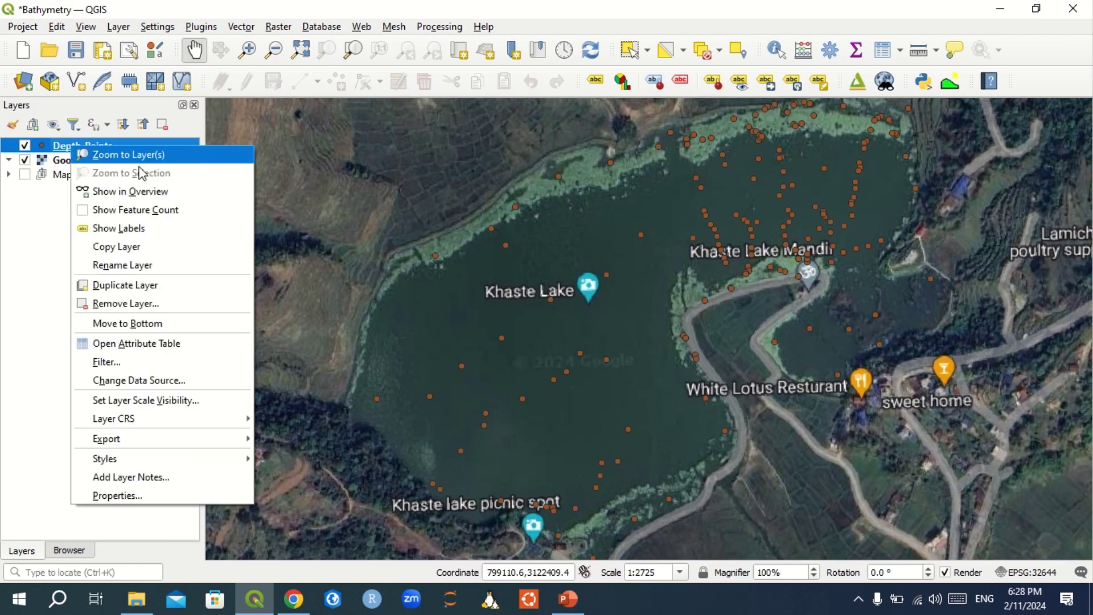
pyautogui.moveTo(206, 443)
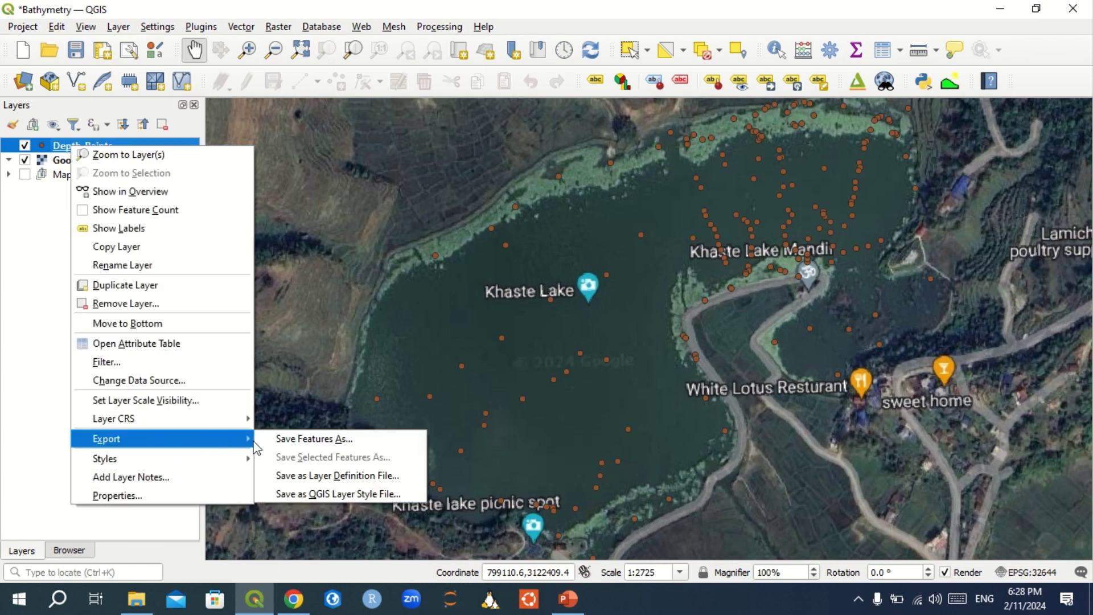
pyautogui.click(300, 441)
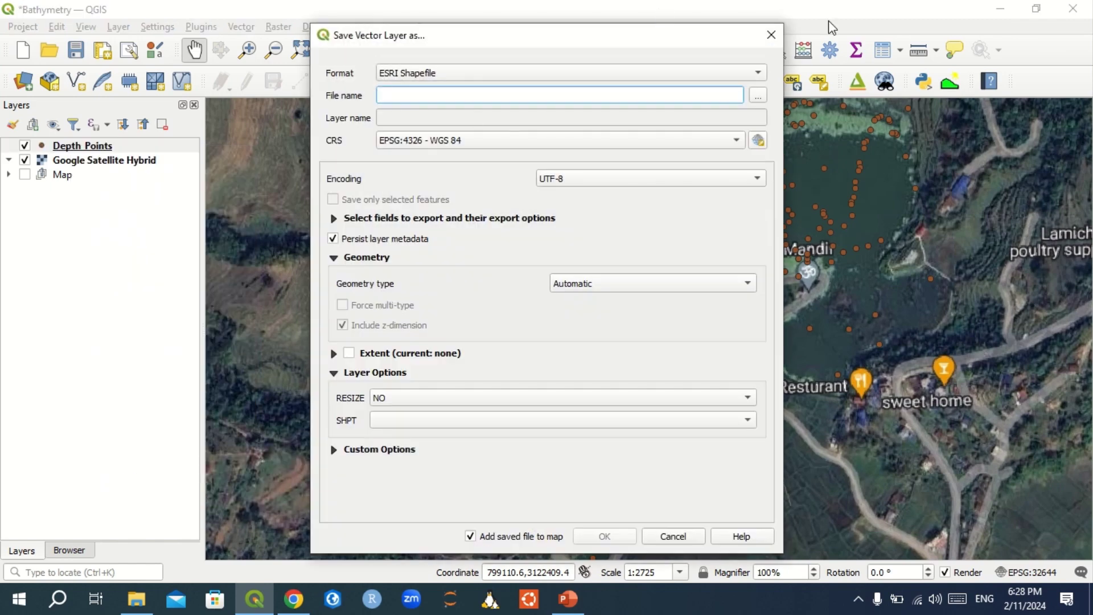
pyautogui.click(760, 95)
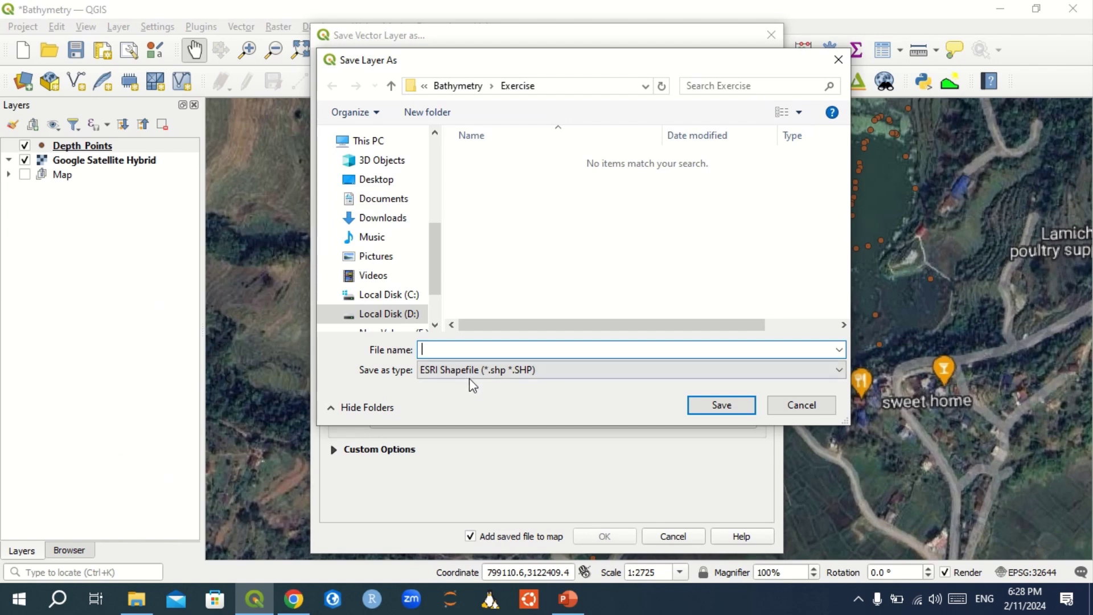
pyautogui.write('Depth data')
pyautogui.click(722, 406)
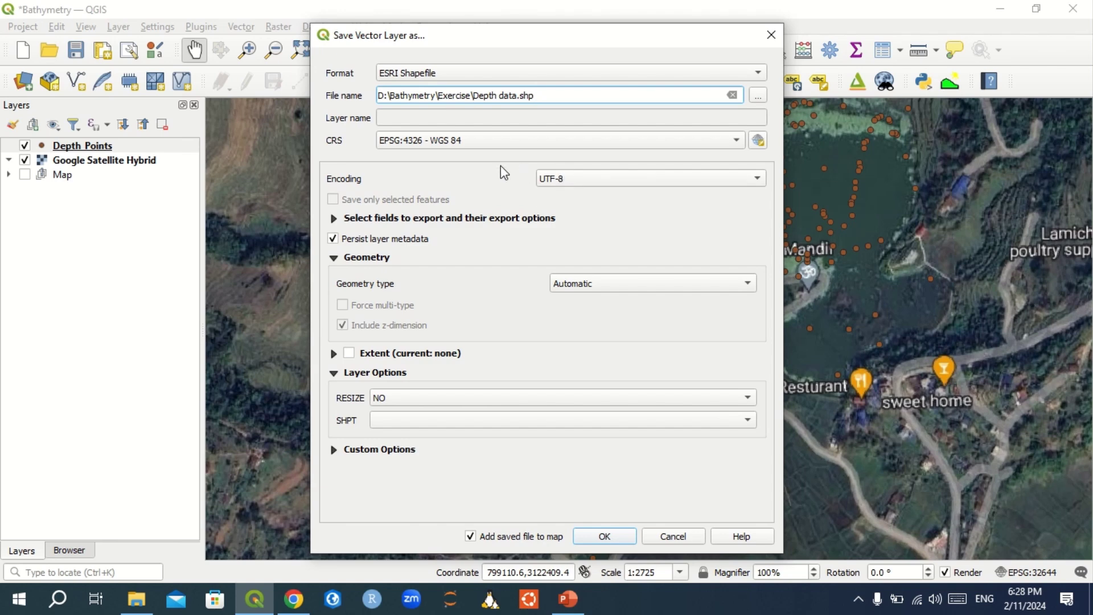
pyautogui.click(525, 146)
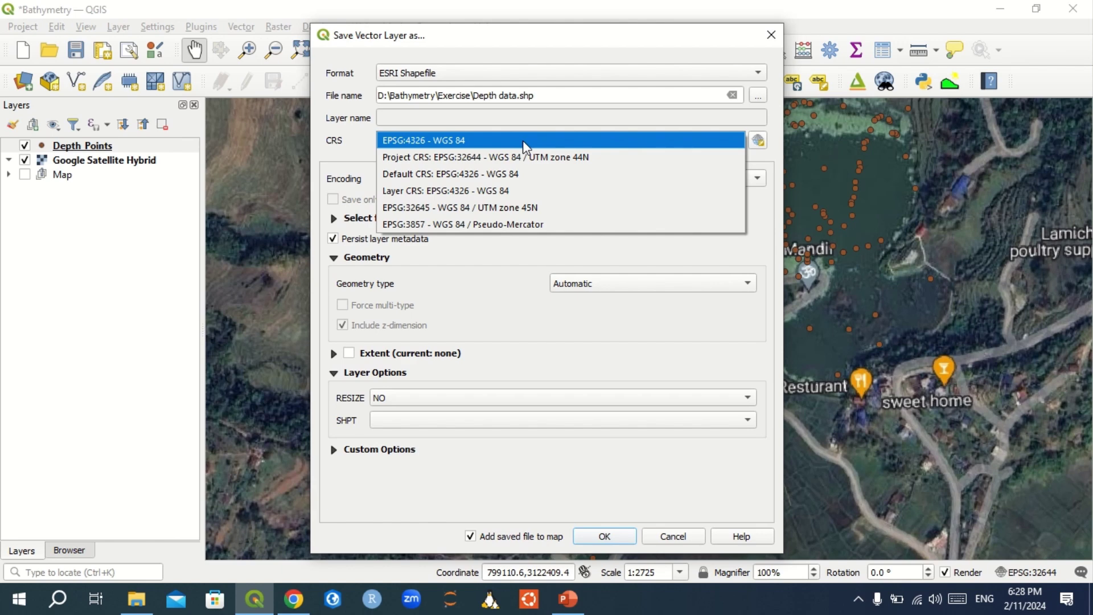
pyautogui.click(524, 156)
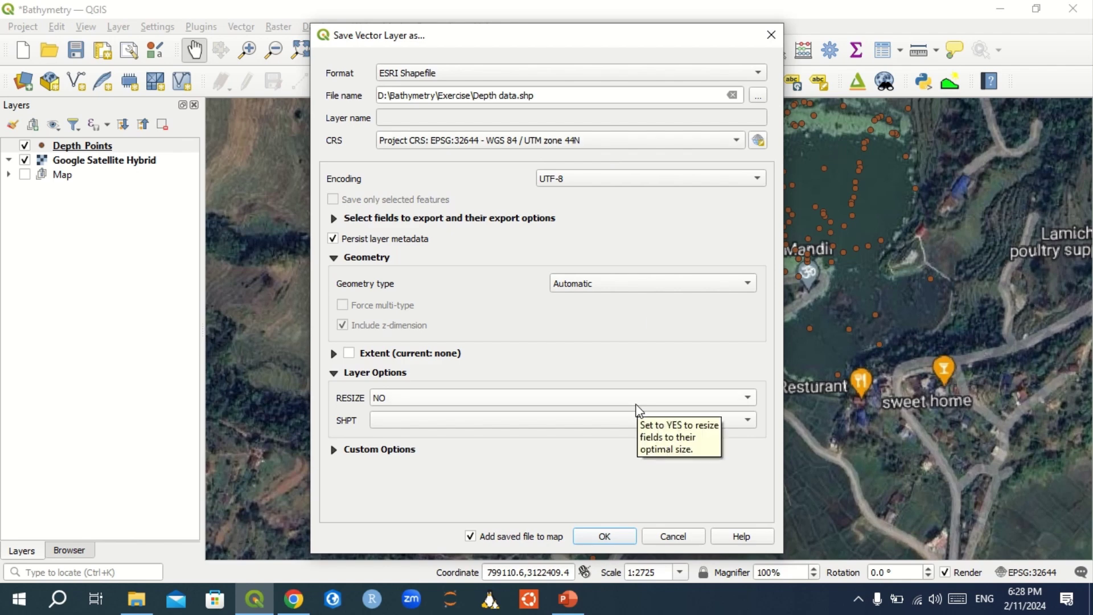
pyautogui.click(621, 541)
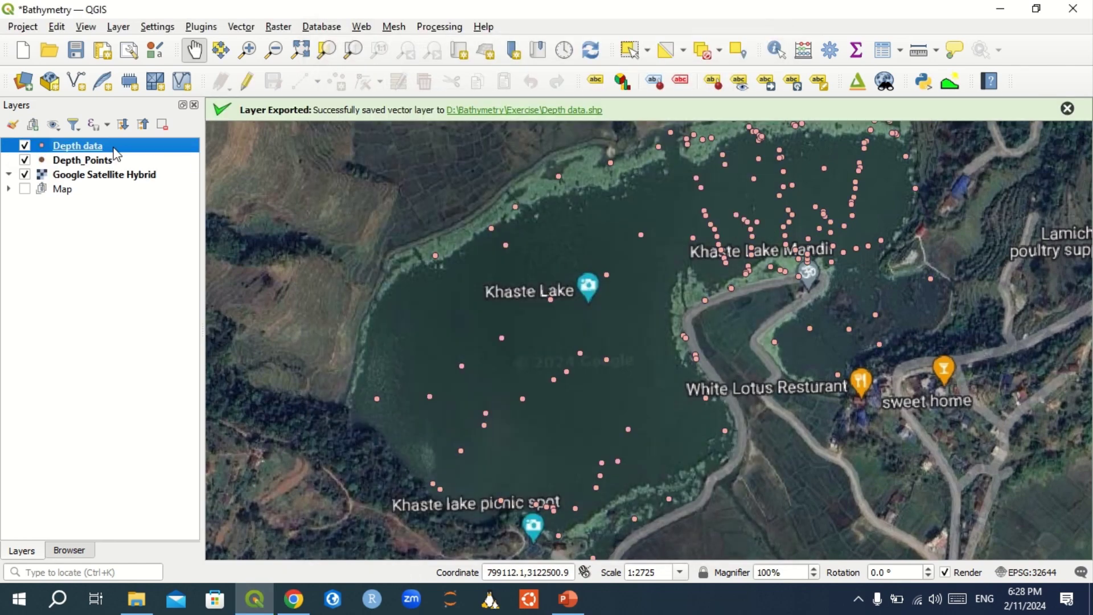
# Remove the original Depth_Points layer from the project.
pyautogui.click(71, 161)
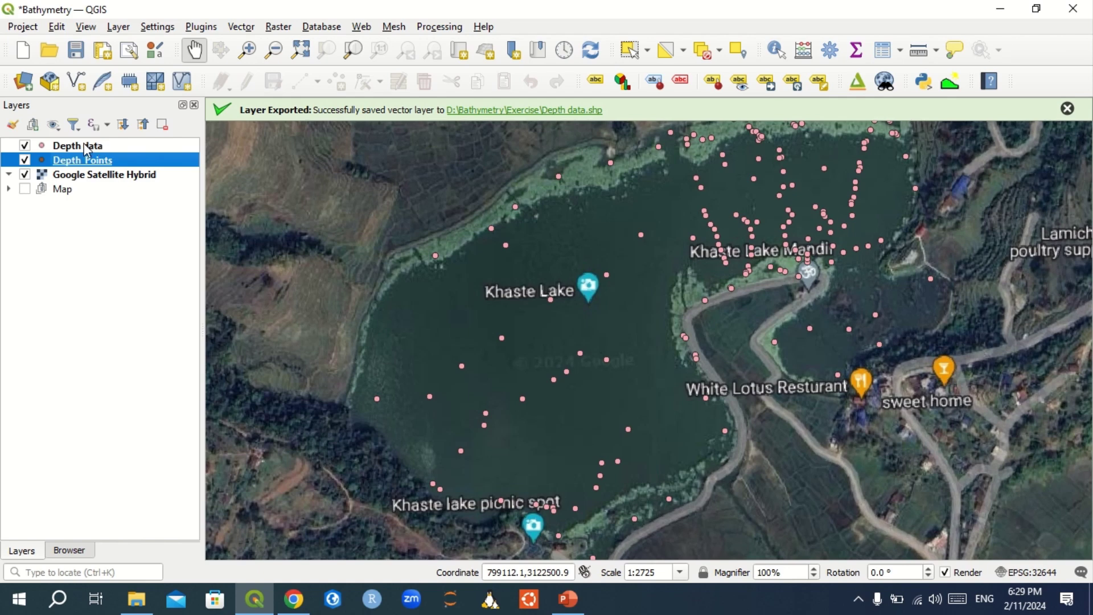
pyautogui.click(163, 125)
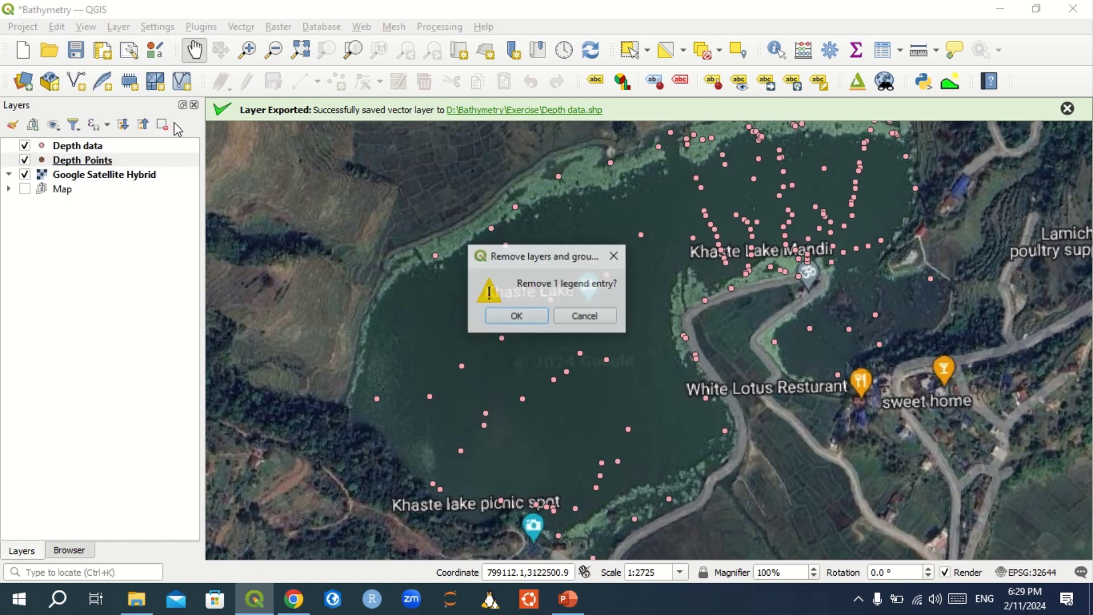
pyautogui.click(524, 318)
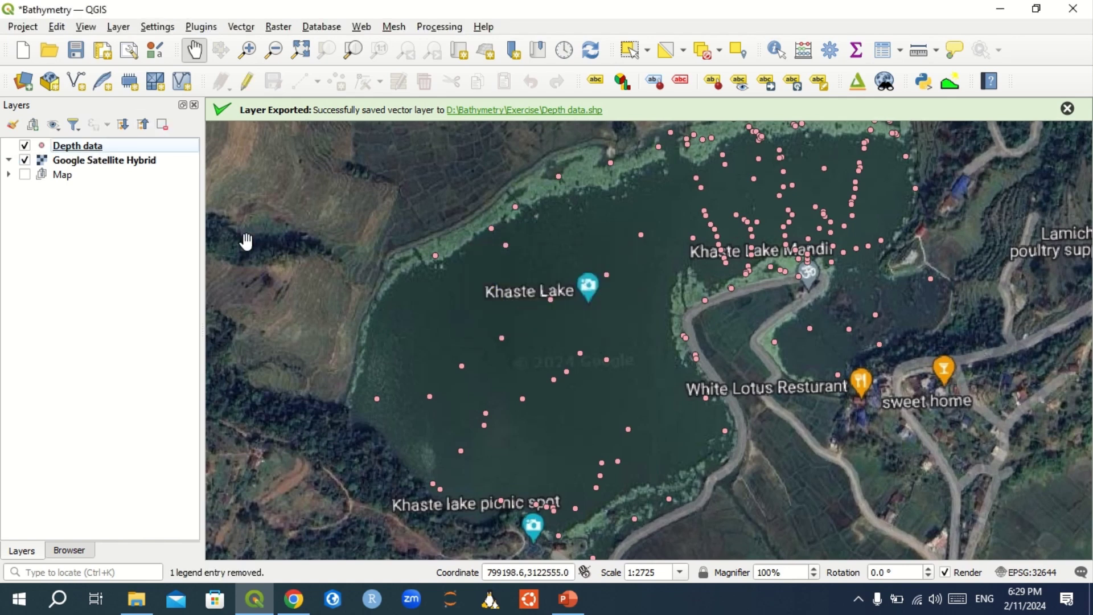
# Run Random selection on the Depth data layer, selecting 30 percent of its features by the percentage method.
pyautogui.click(92, 147)
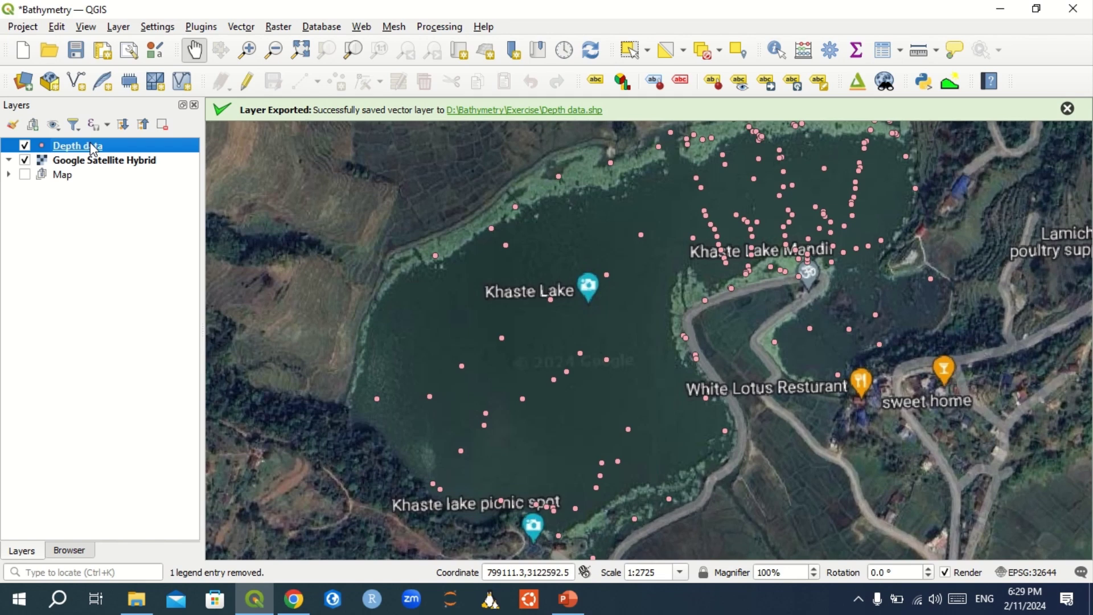
pyautogui.click(1067, 108)
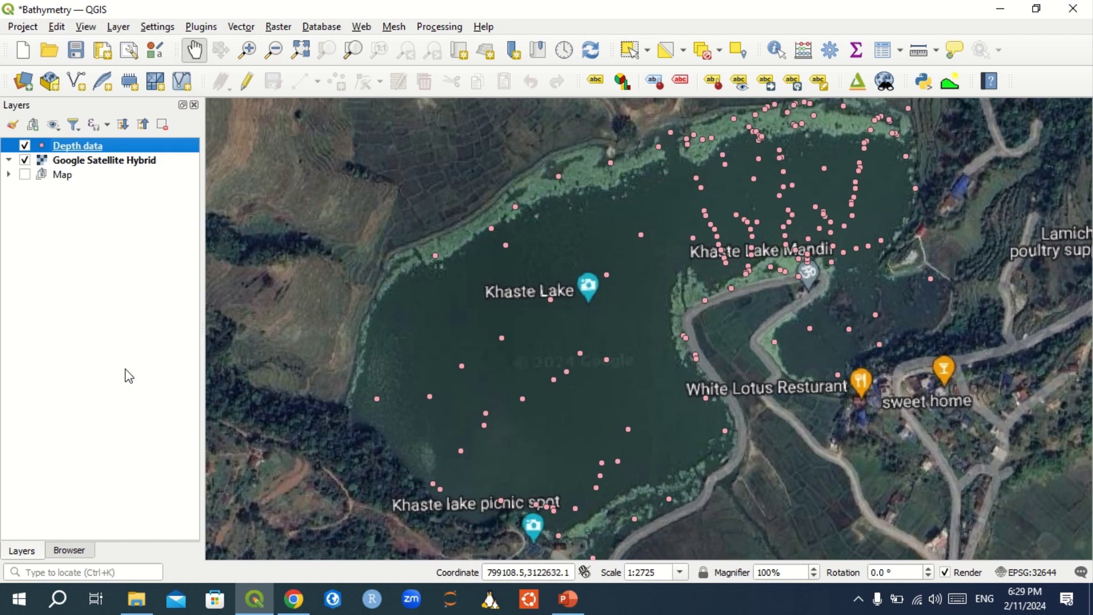
pyautogui.click(78, 572)
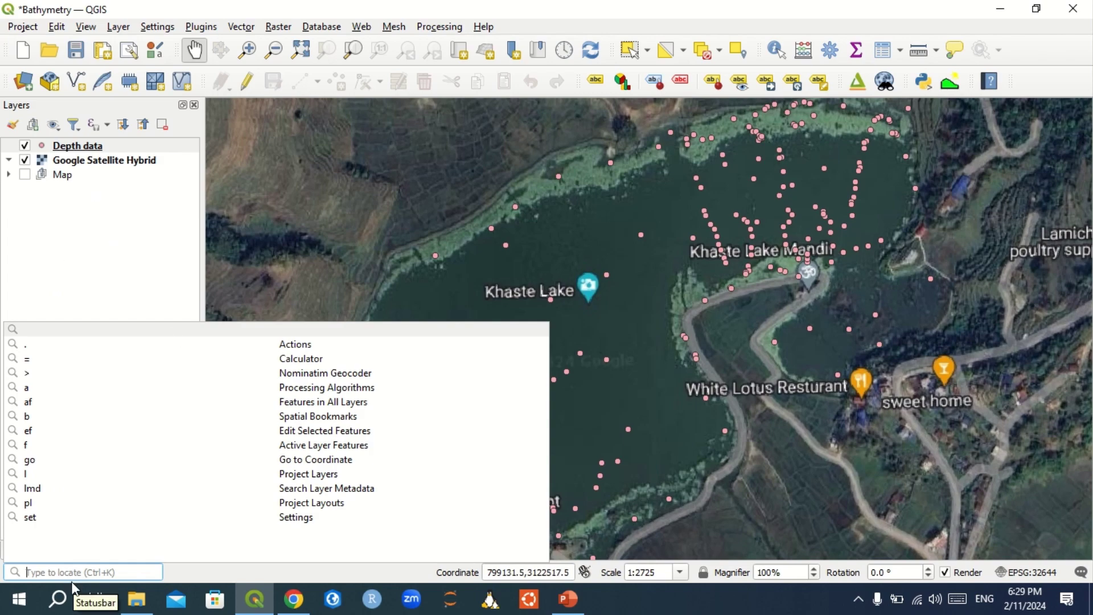
pyautogui.write('ran')
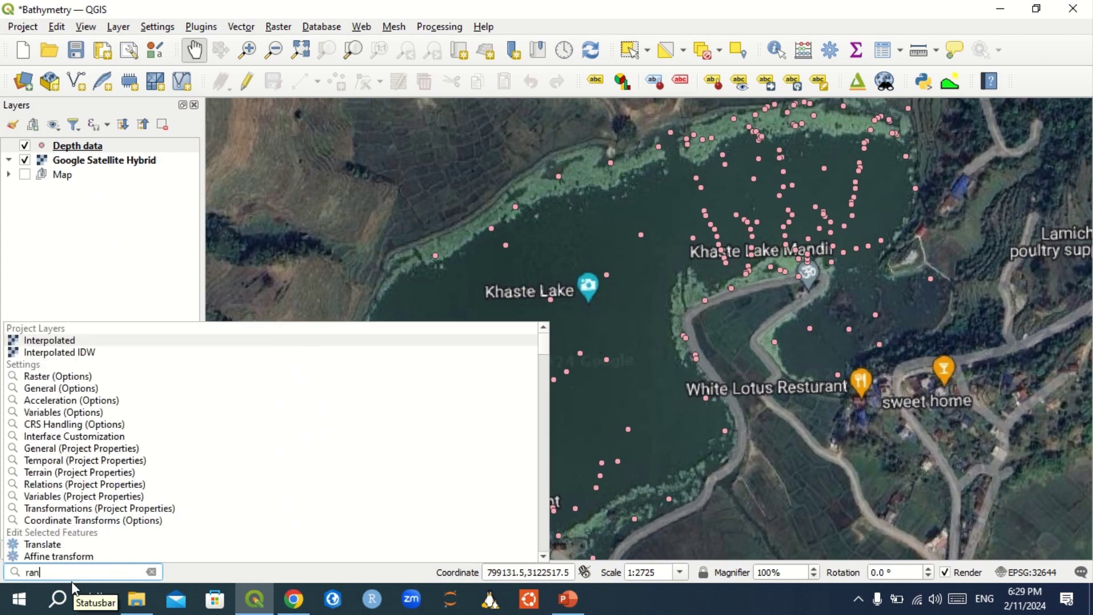
pyautogui.write('dom')
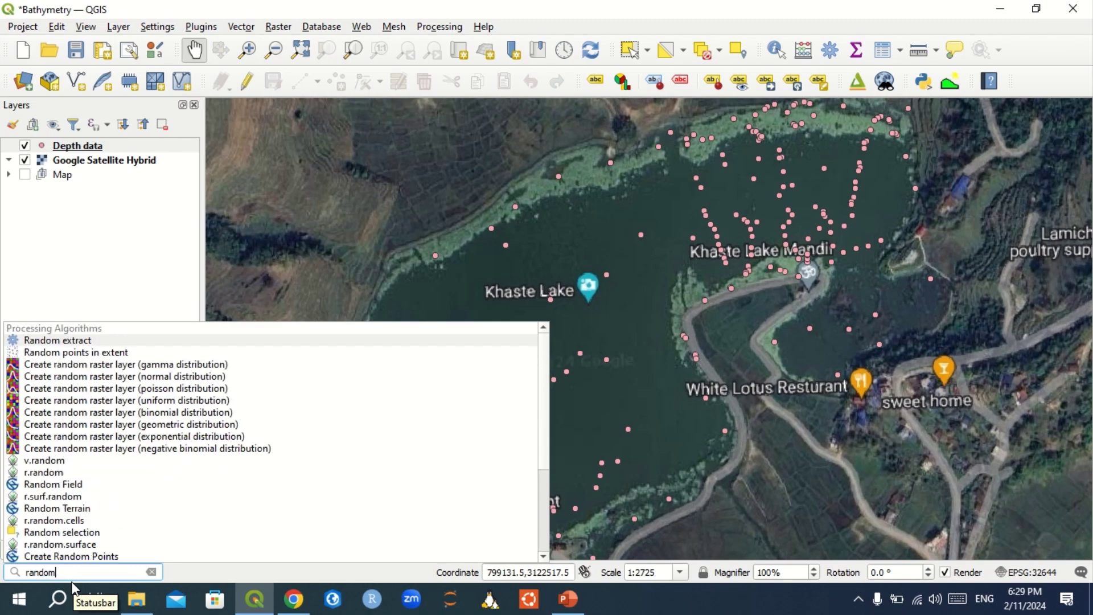
pyautogui.click(61, 532)
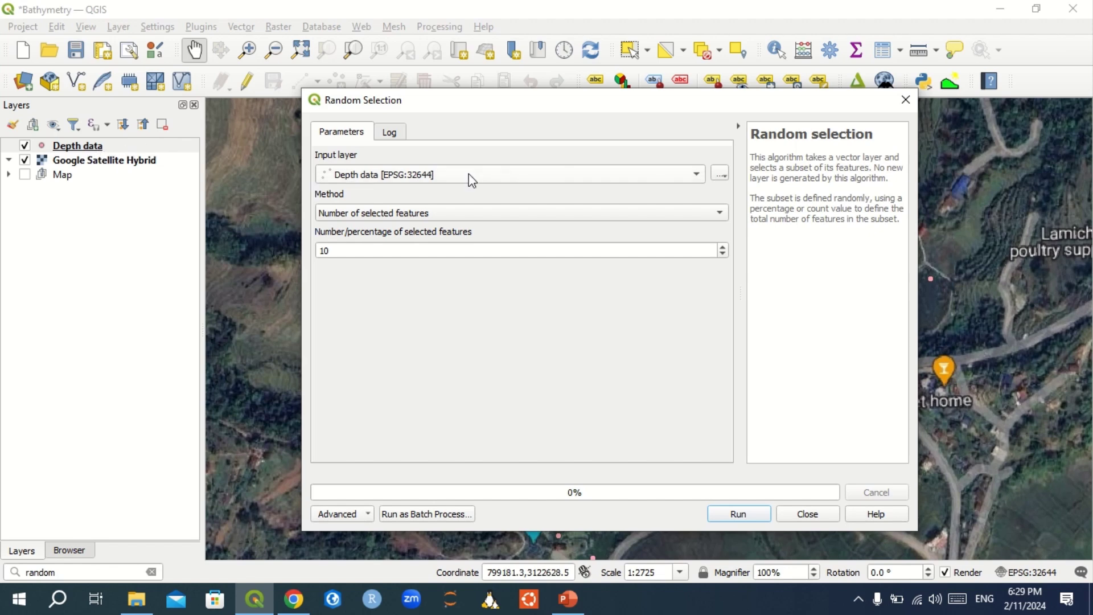
pyautogui.click(453, 212)
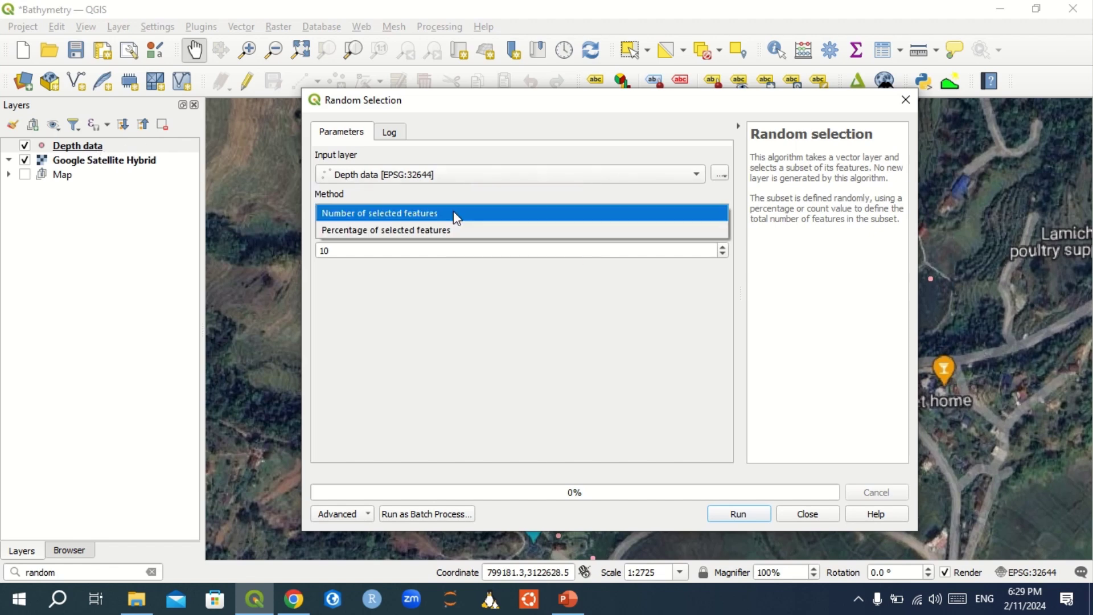
pyautogui.click(444, 229)
pyautogui.click(380, 250)
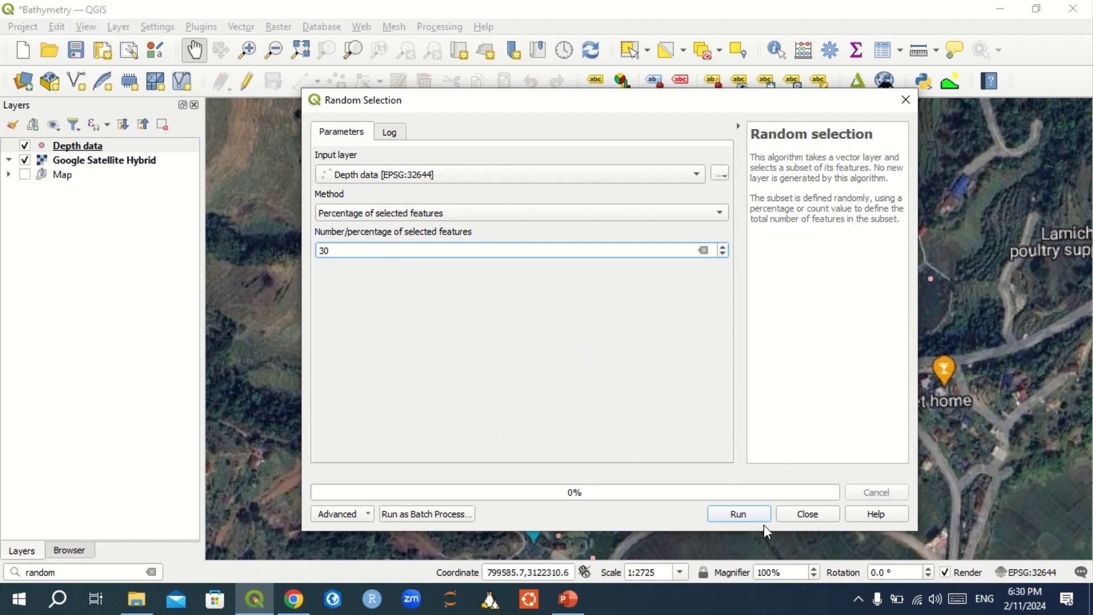
pyautogui.click(740, 514)
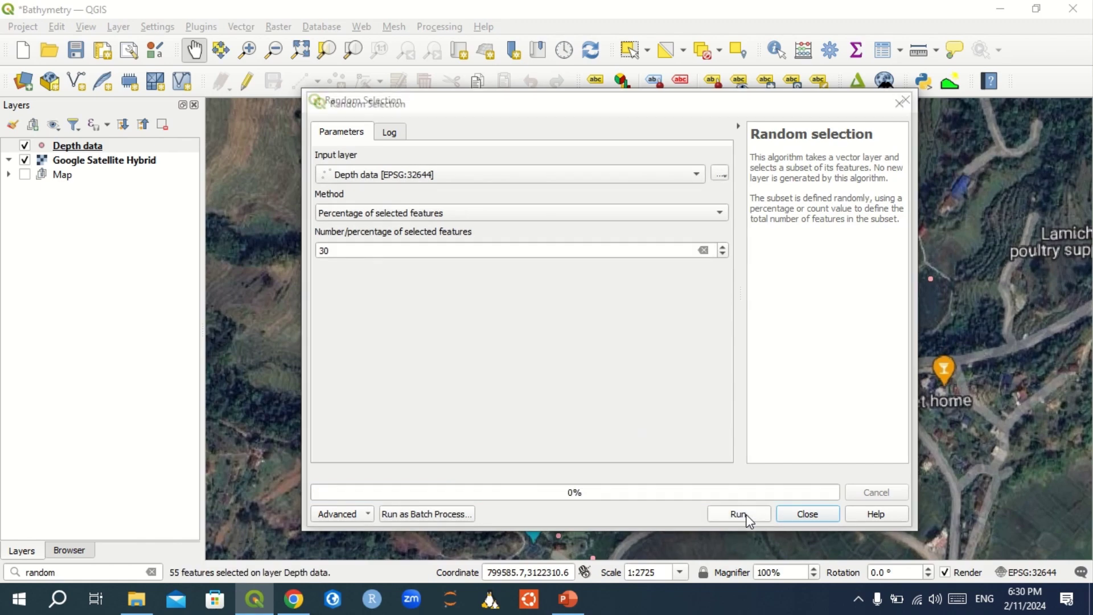
pyautogui.click(819, 514)
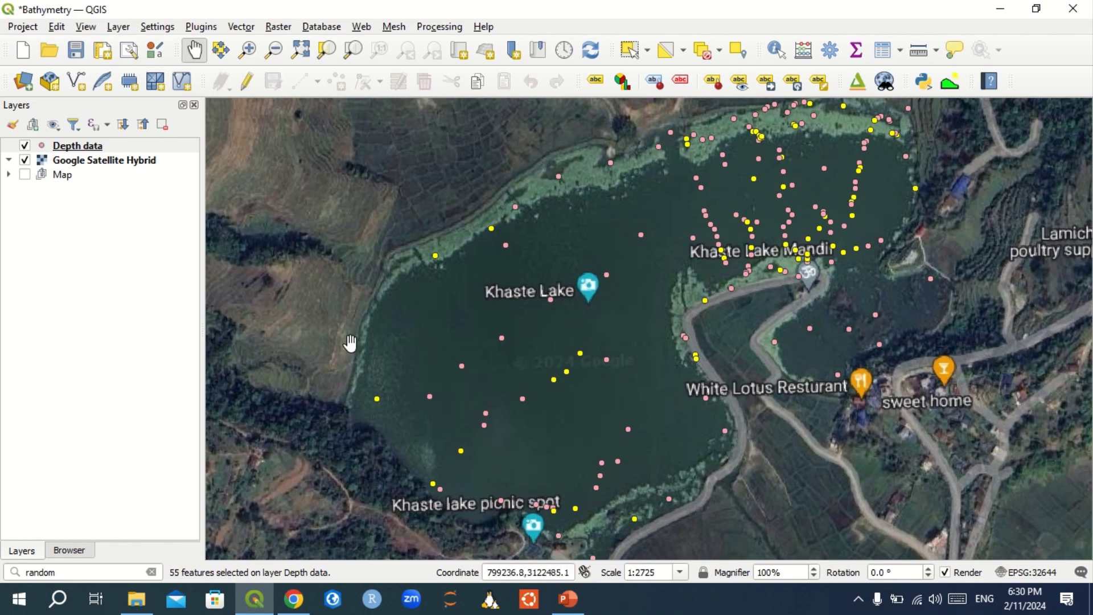
# Export the selected Depth data points as an ESRI Shapefile named "test" in the Exercise folder.
pyautogui.click(77, 150)
pyautogui.rightClick(77, 153)
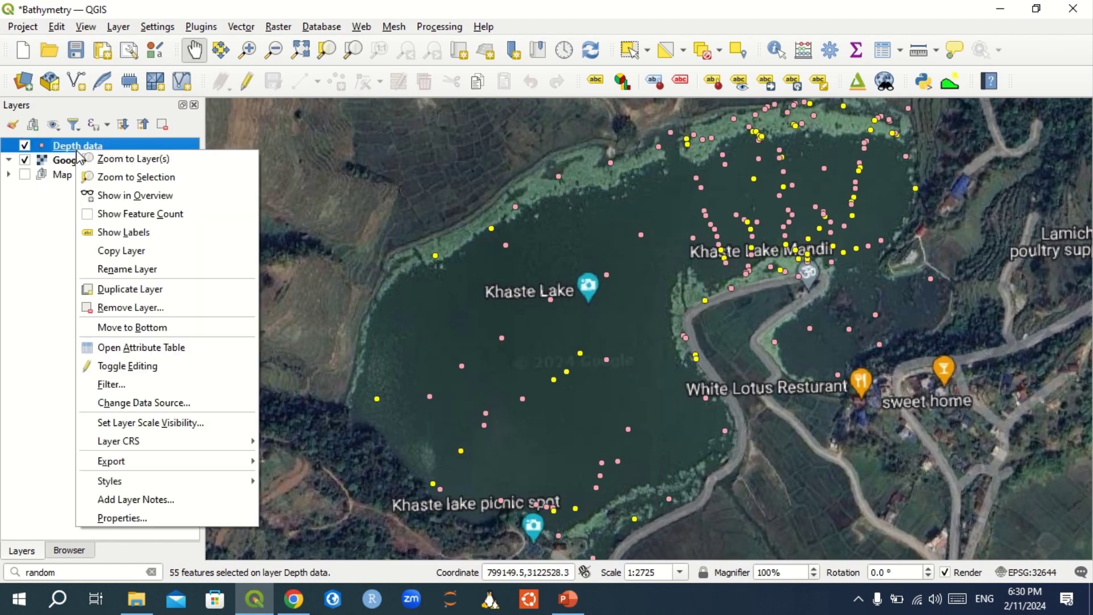
pyautogui.moveTo(163, 471)
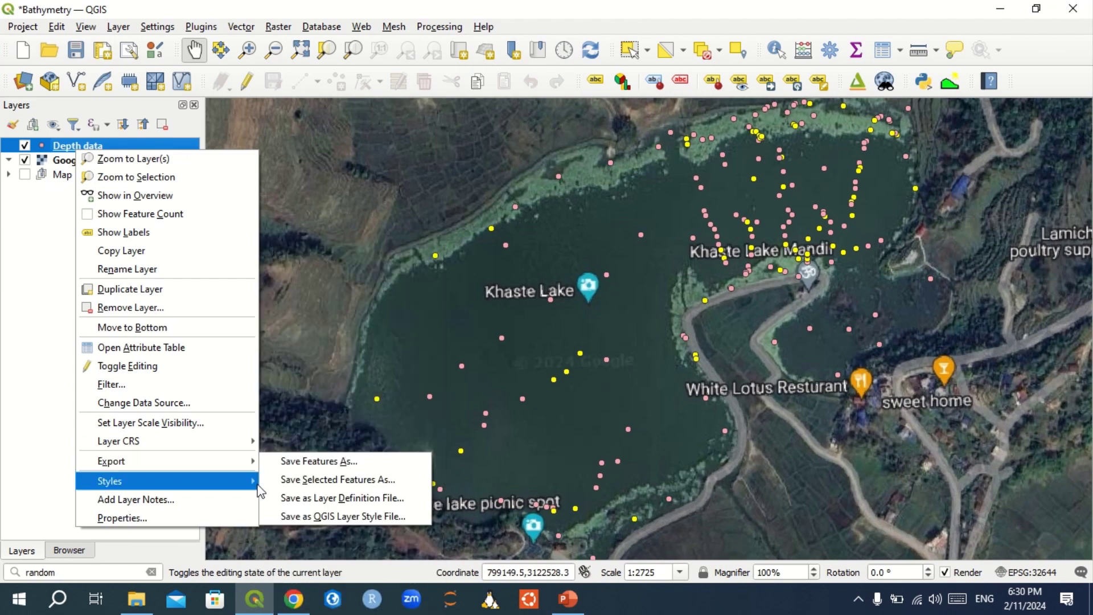
pyautogui.click(378, 479)
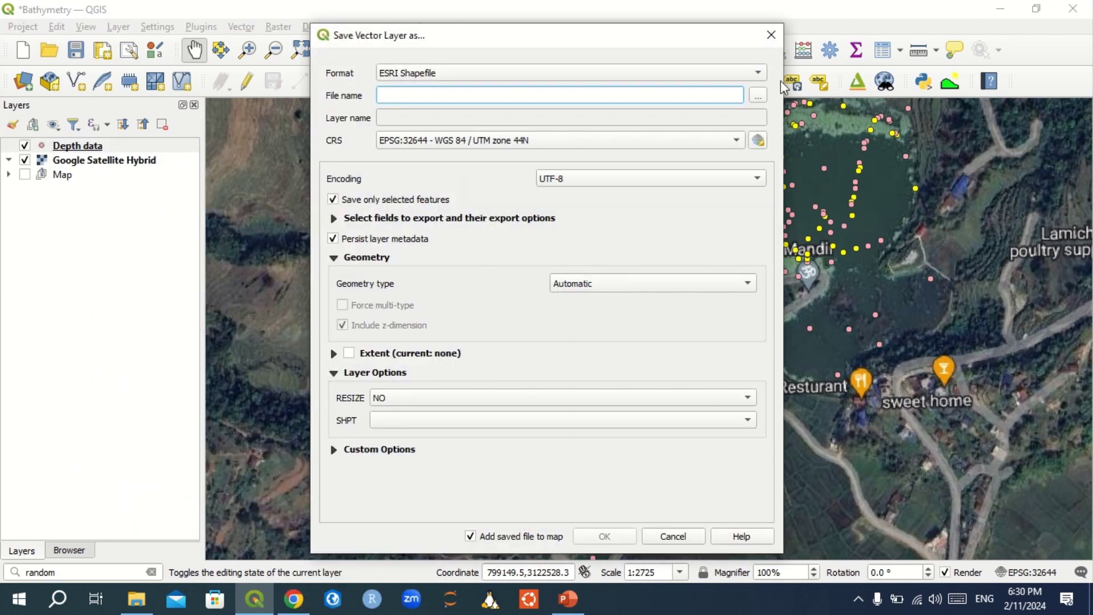
pyautogui.click(763, 93)
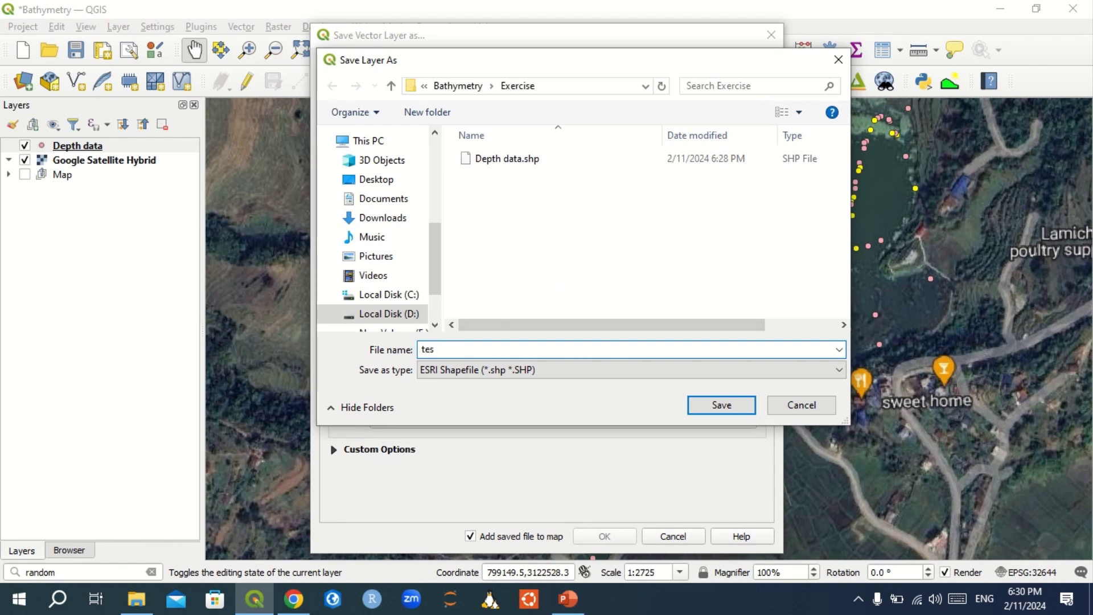
pyautogui.click(738, 410)
pyautogui.click(619, 536)
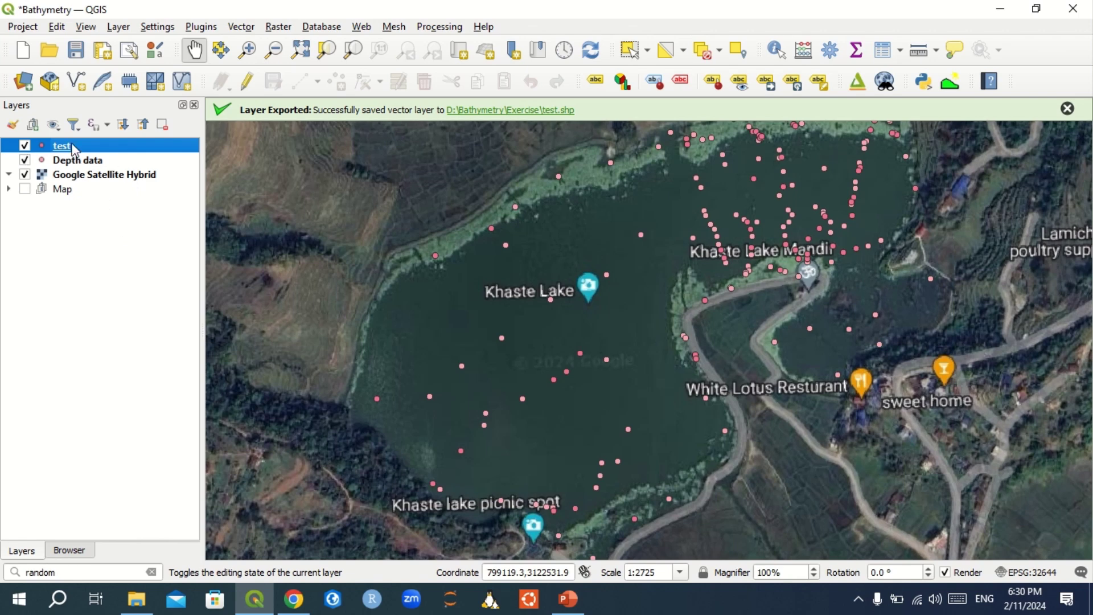
# Hide the test layer and invert the feature selection on the Depth data layer.
pyautogui.click(25, 146)
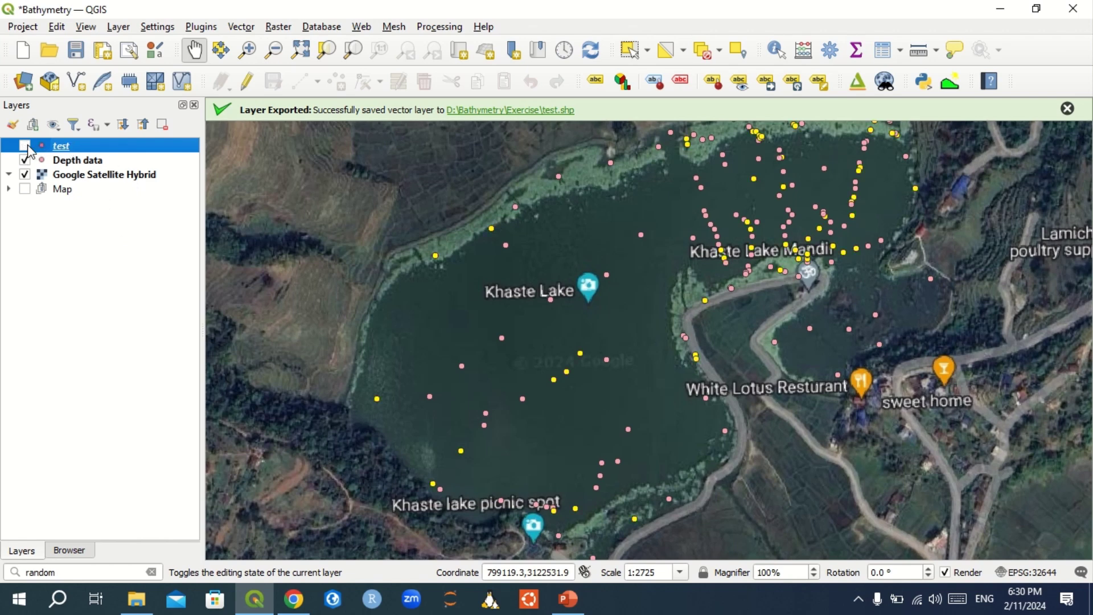
pyautogui.click(683, 50)
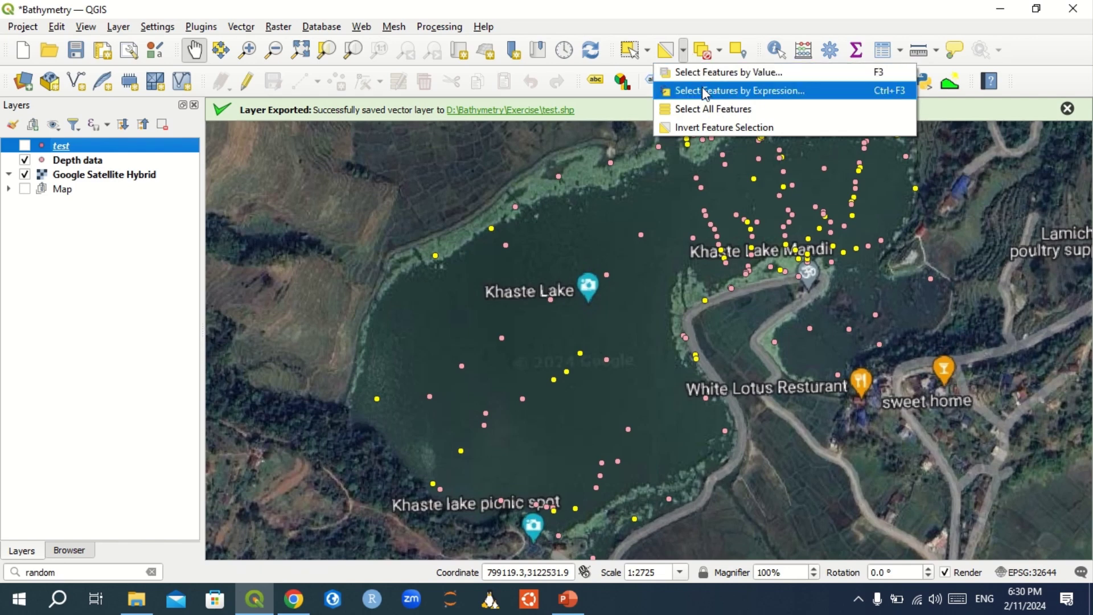
pyautogui.click(708, 127)
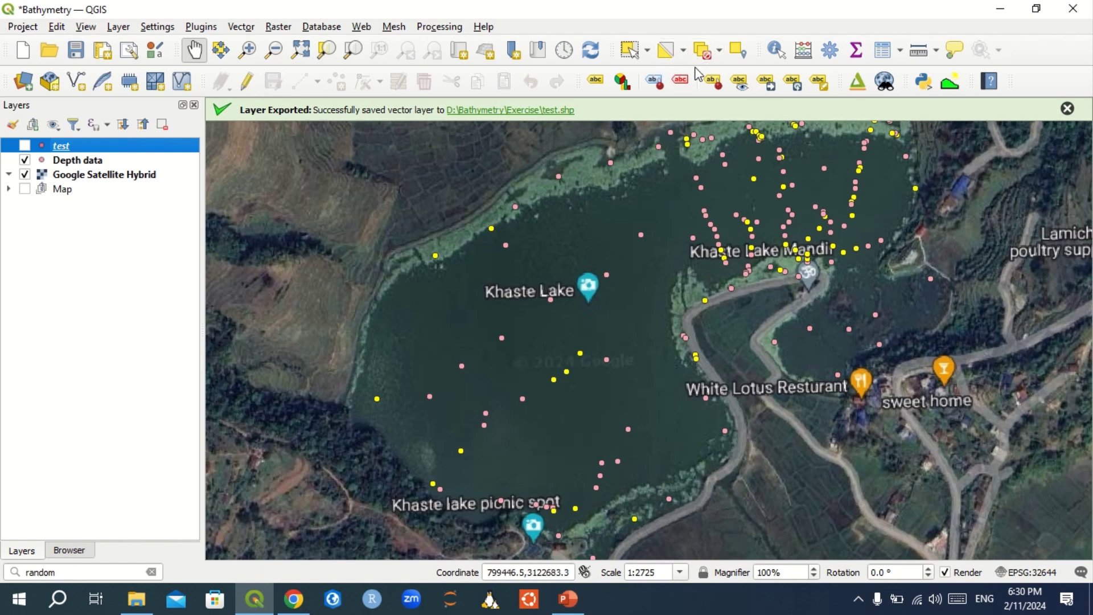
pyautogui.click(90, 161)
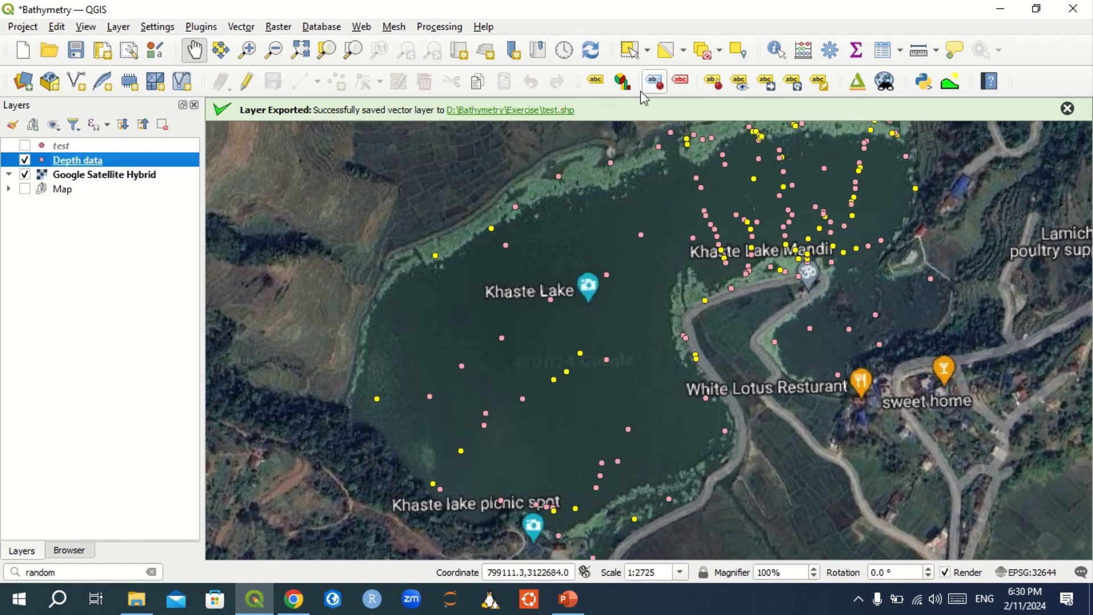
pyautogui.click(683, 50)
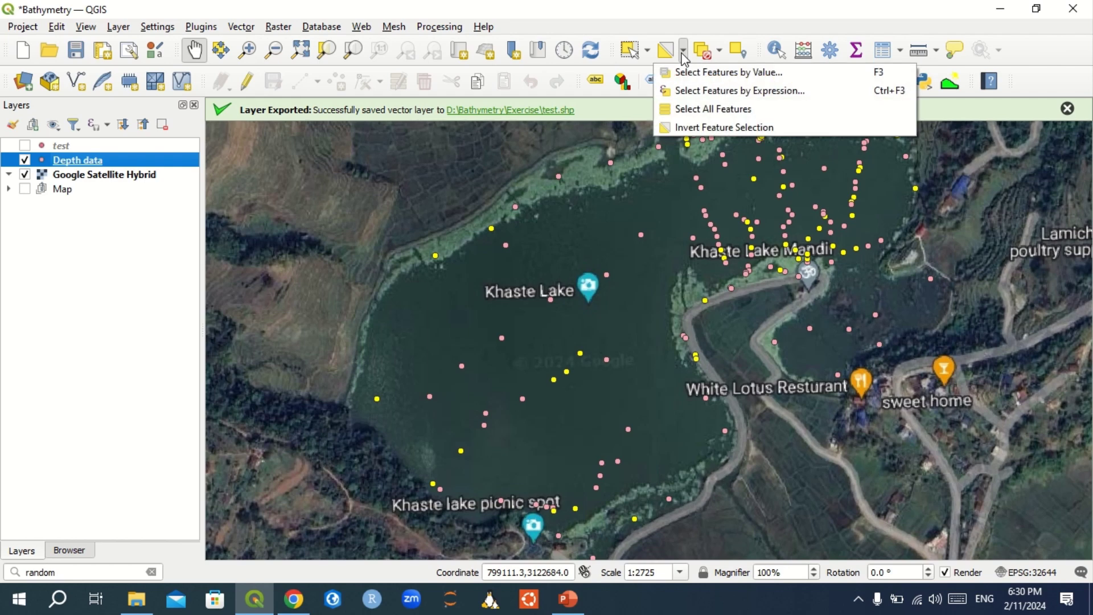
pyautogui.click(708, 129)
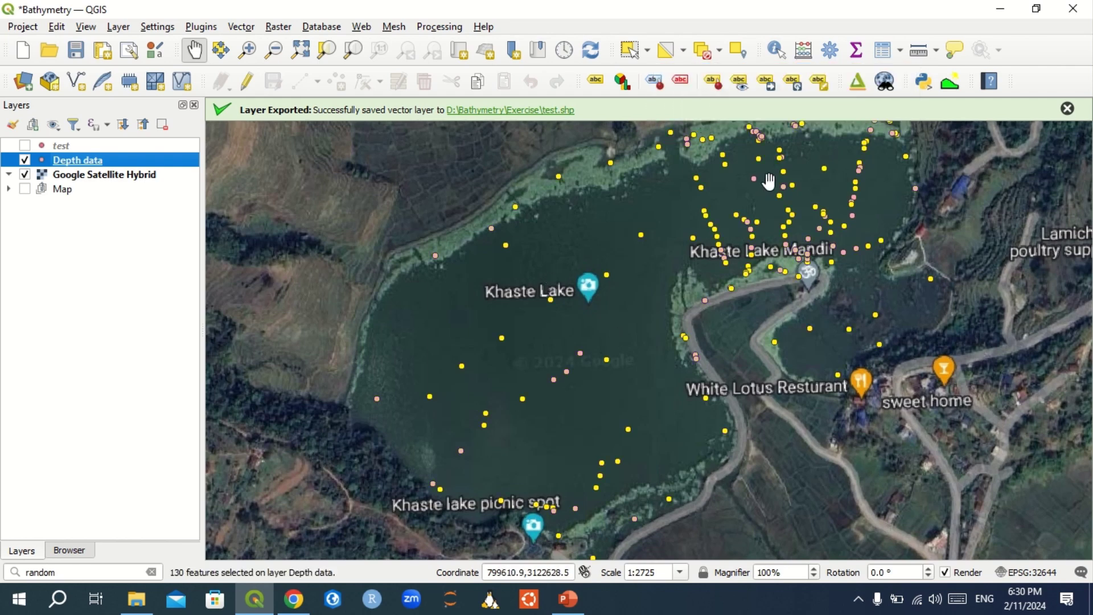
# Export the inverted Depth data selection as an ESRI Shapefile named "train" in the Exercise folder.
pyautogui.rightClick(84, 166)
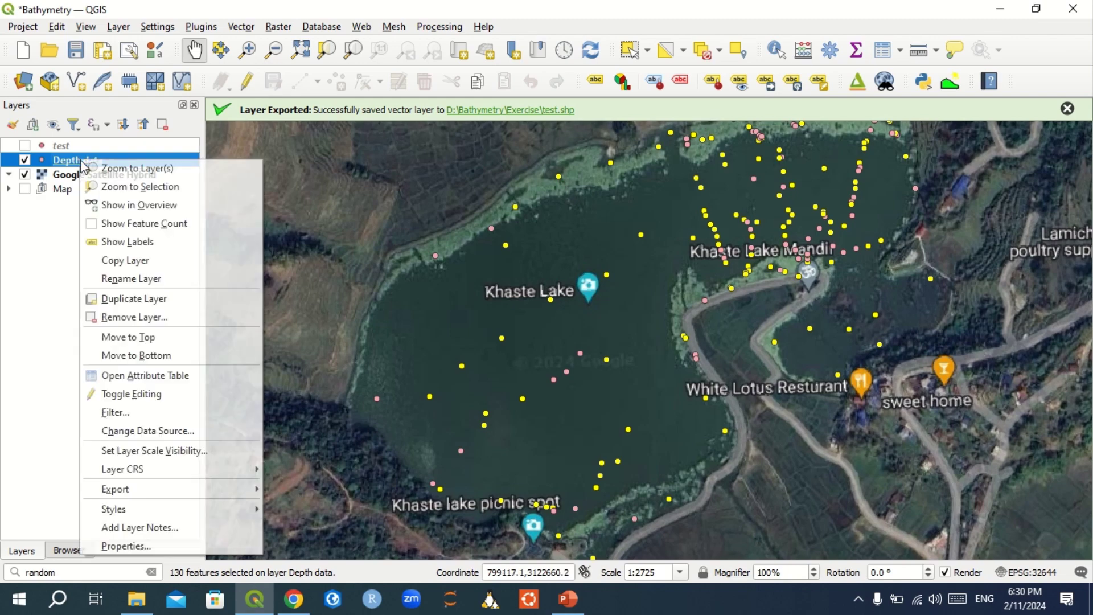
pyautogui.moveTo(133, 499)
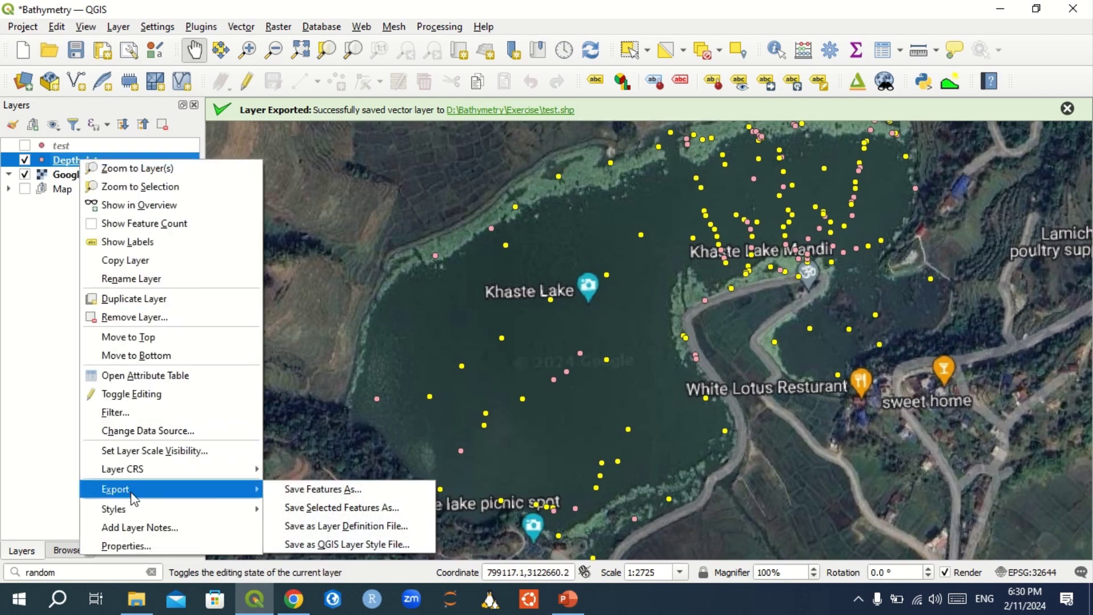
pyautogui.click(398, 508)
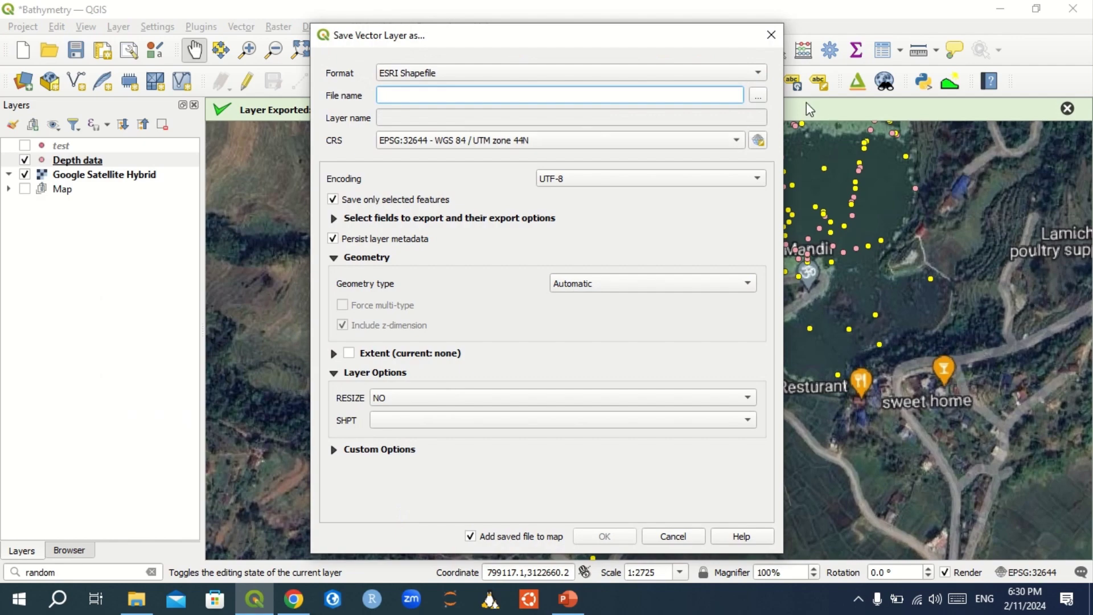
pyautogui.click(765, 96)
pyautogui.write('train')
pyautogui.press('Return')
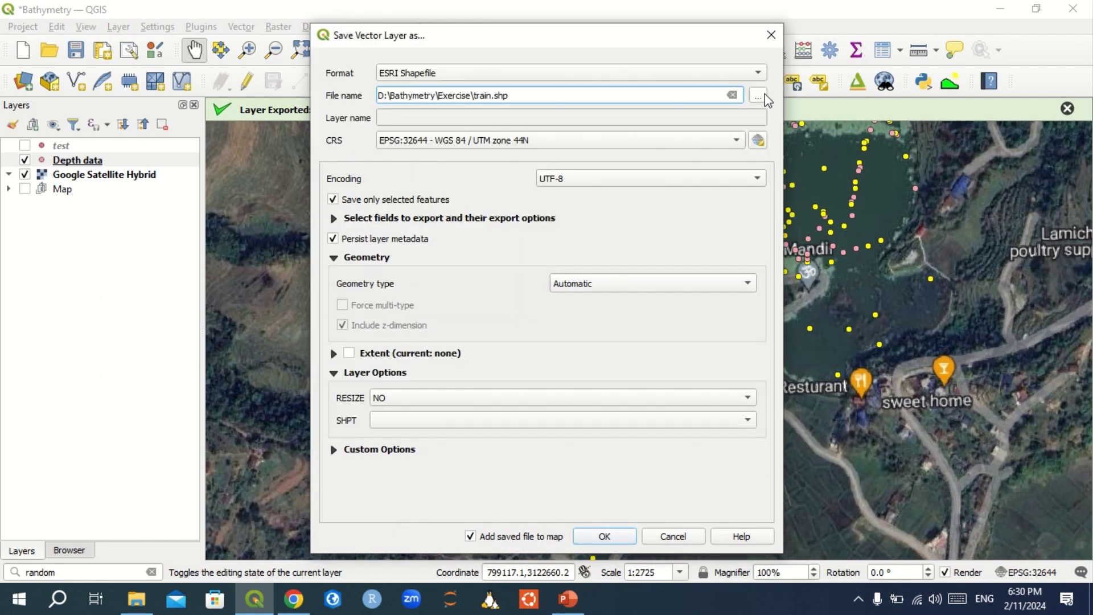
pyautogui.click(603, 536)
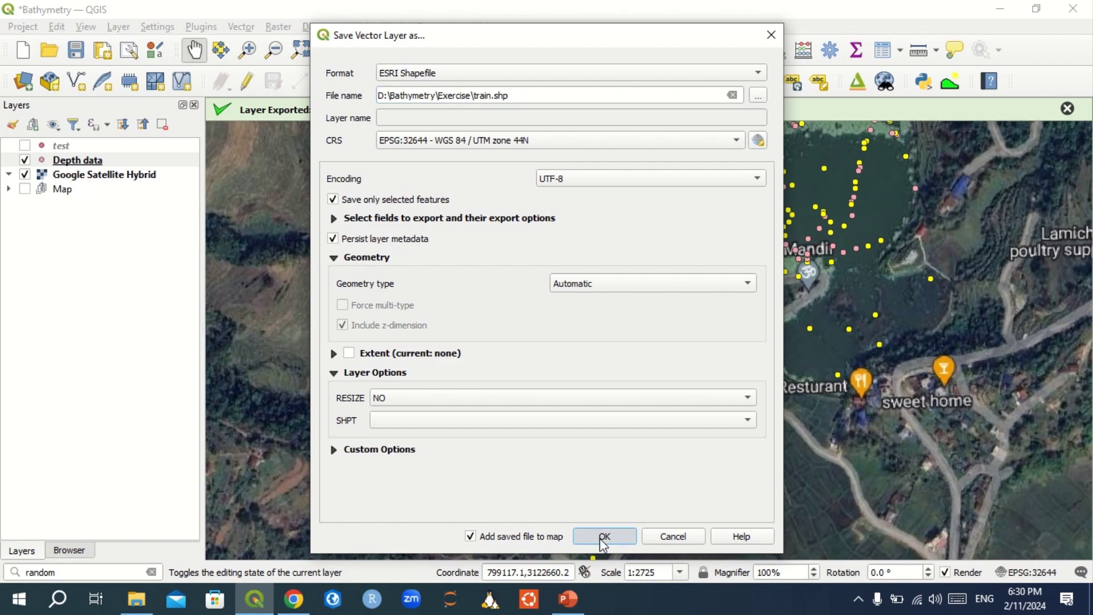
# Hide the Depth data layer, show the test layer, and deselect all features.
pyautogui.click(24, 174)
pyautogui.click(25, 146)
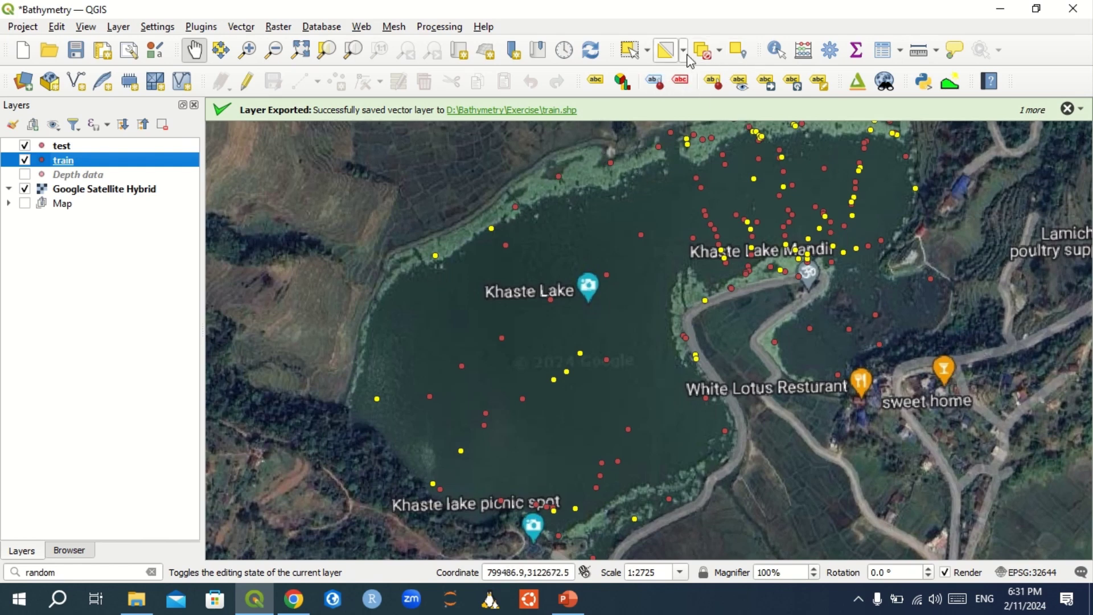
pyautogui.click(704, 55)
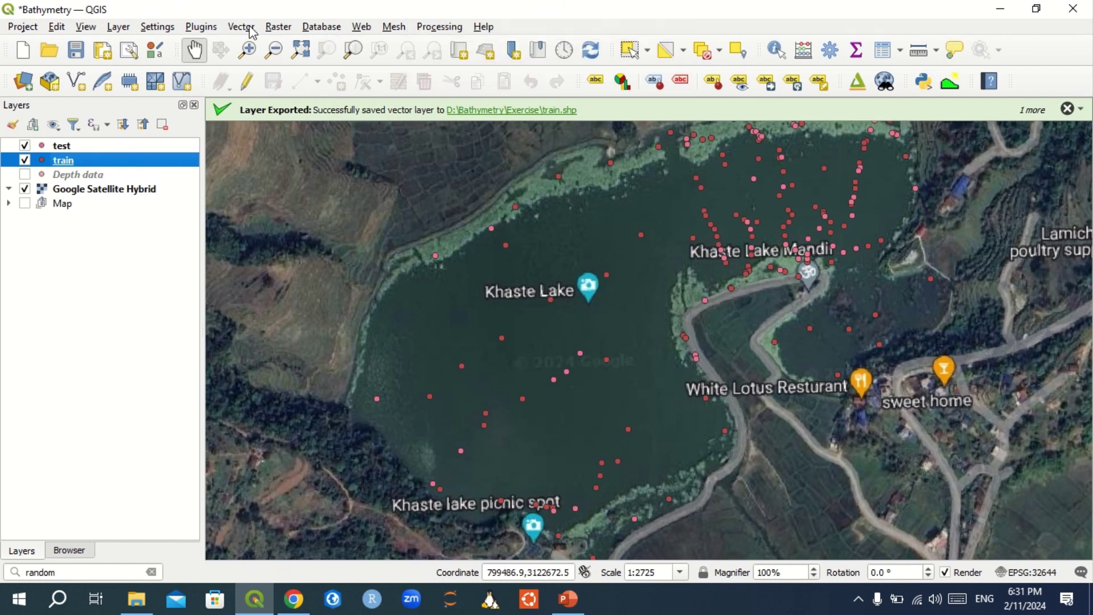
# Search the processing algorithms for "interpolation" and open the GRASS v.surf.idw tool.
pyautogui.click(444, 29)
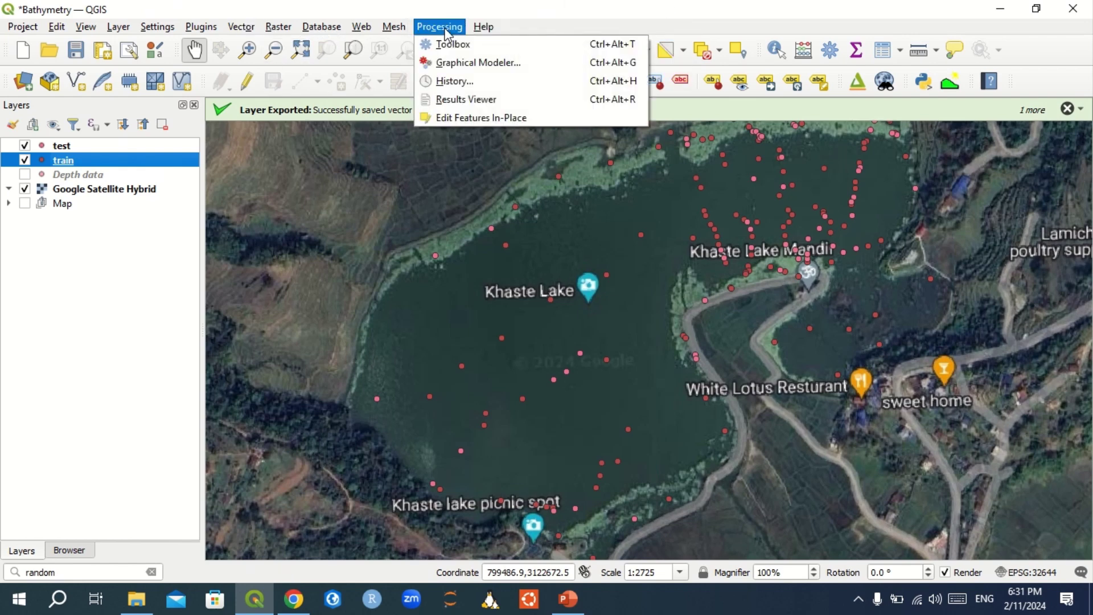
pyautogui.click(453, 43)
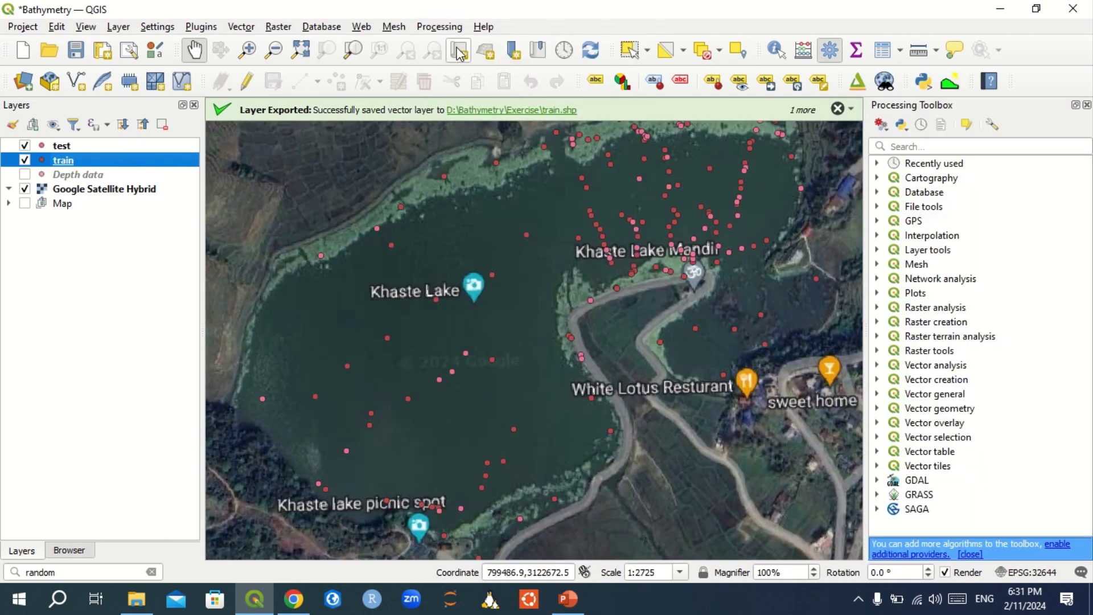
pyautogui.click(931, 148)
pyautogui.write('intr')
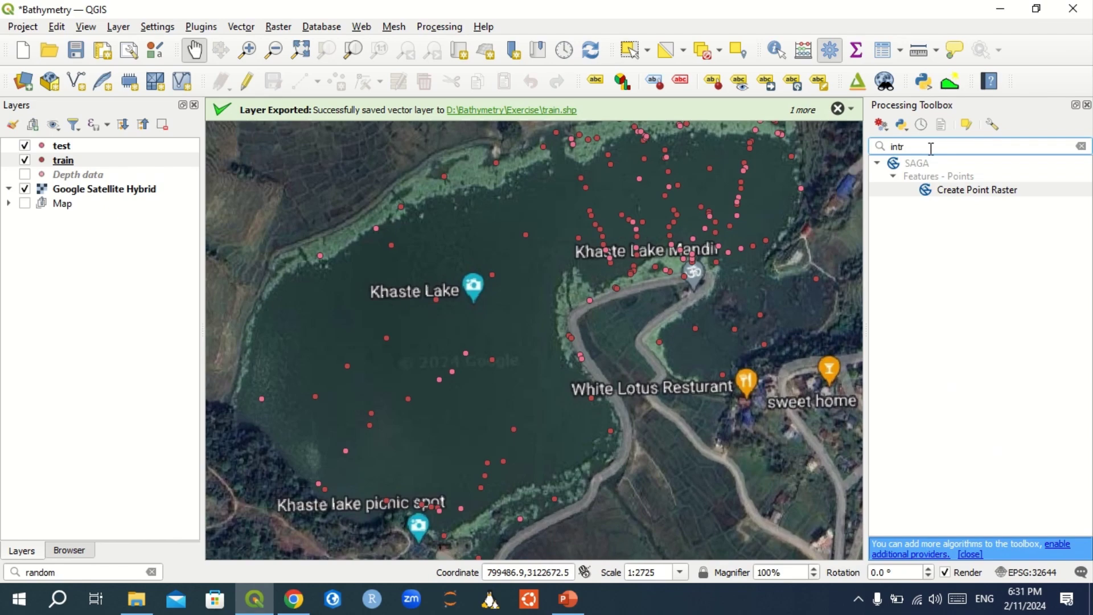
pyautogui.press('BackSpace')
pyautogui.write('erp')
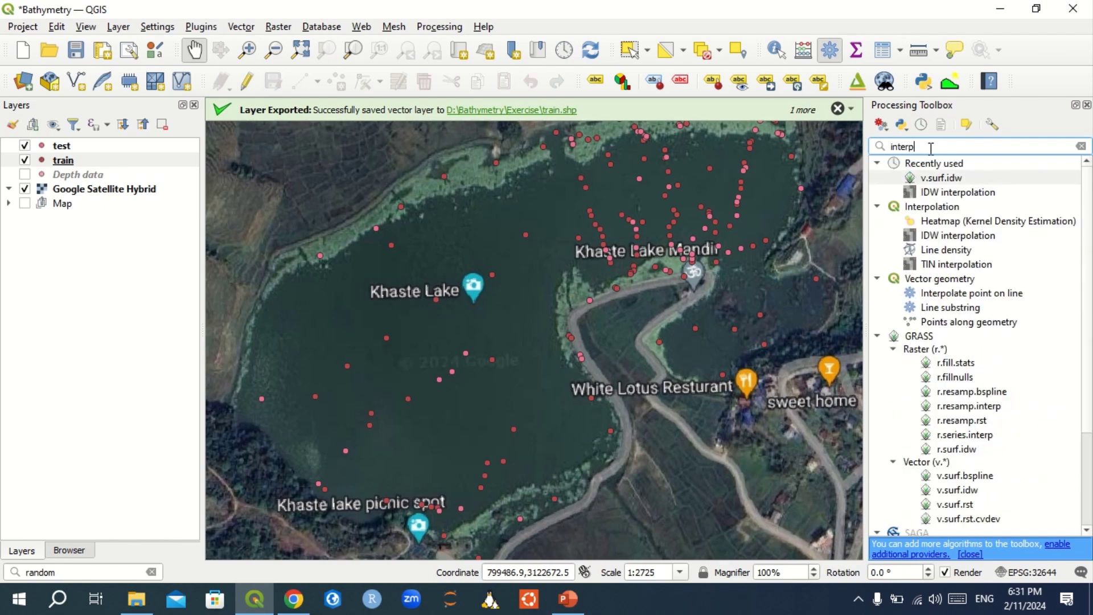
pyautogui.write('olation')
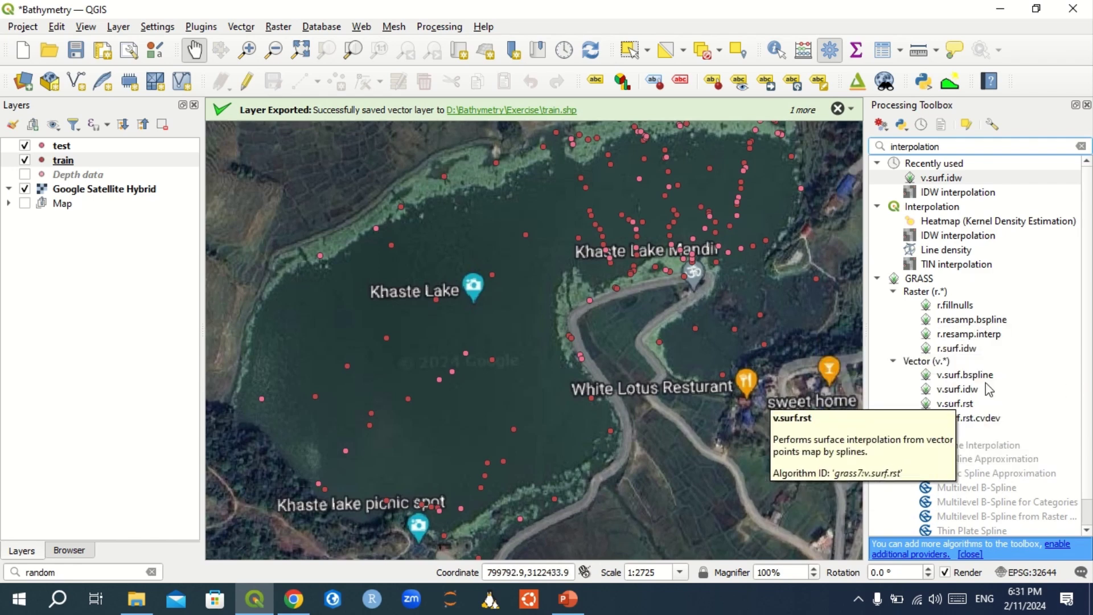
pyautogui.doubleClick(970, 391)
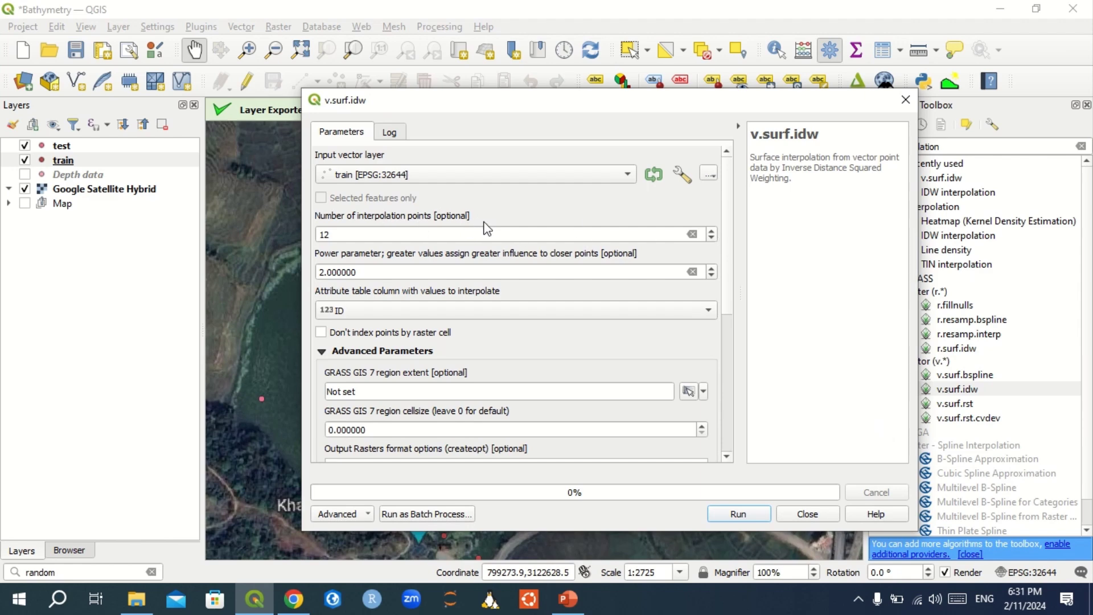
# Choose Depth as the attribute column to interpolate for the train layer in v.surf.idw.
pyautogui.click(456, 235)
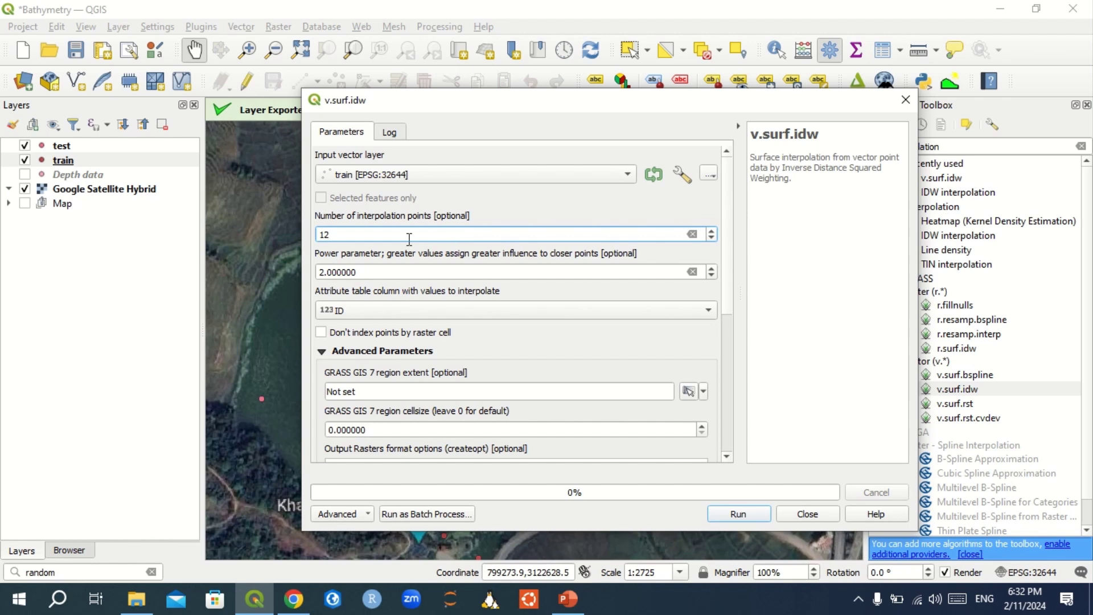
pyautogui.click(499, 272)
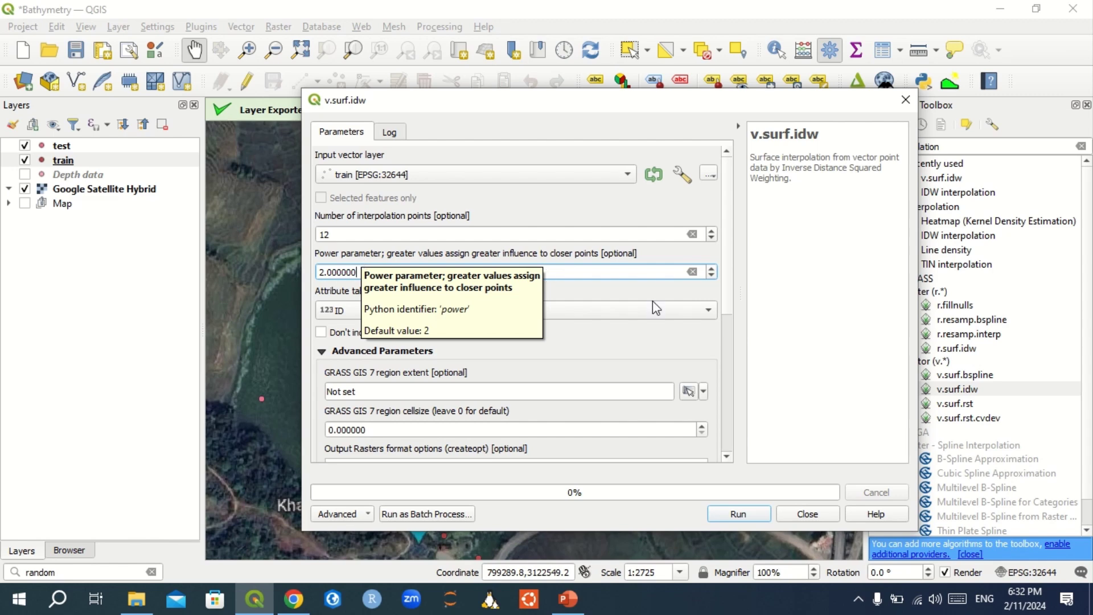
pyautogui.click(616, 315)
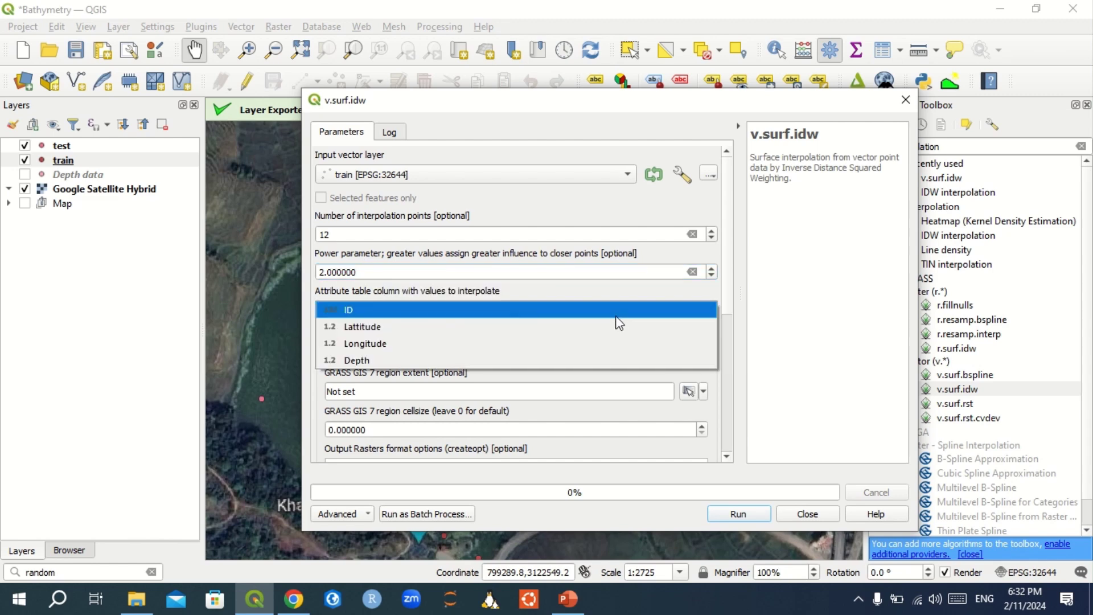
pyautogui.click(361, 360)
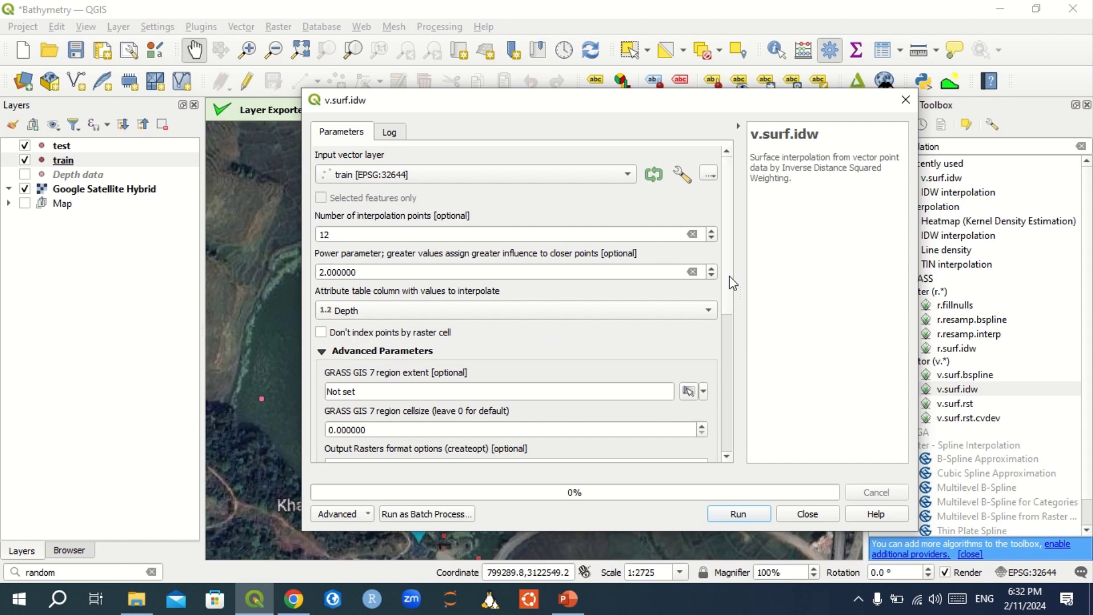
pyautogui.moveTo(729, 276); pyautogui.dragTo(728, 330)
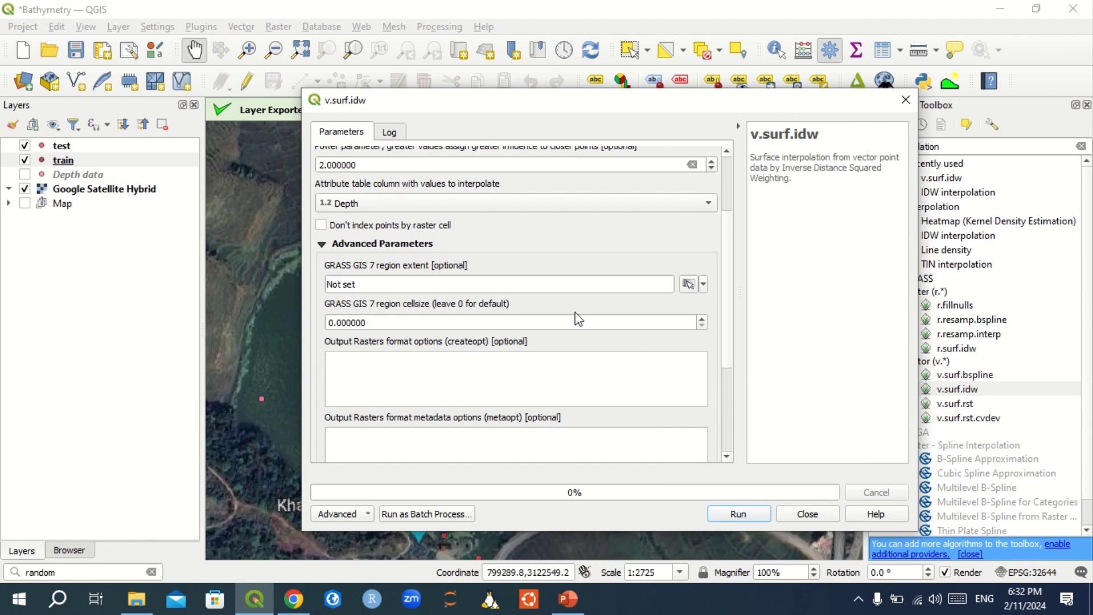
# Add the LakeUTM44.shp vector layer from the Bathymetry folder to the project.
pyautogui.click(119, 26)
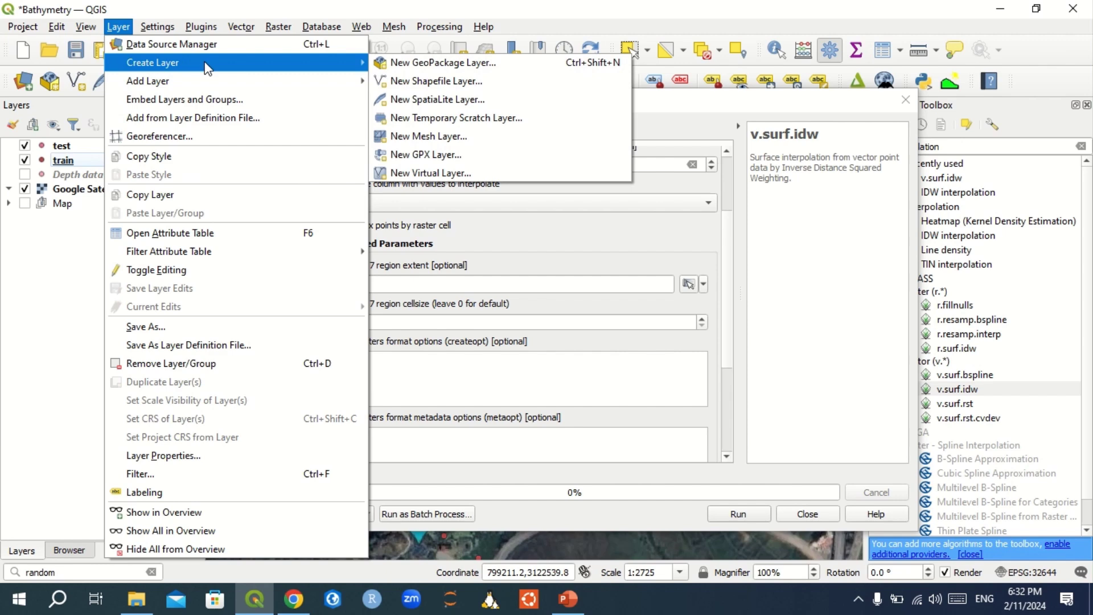
pyautogui.moveTo(234, 79)
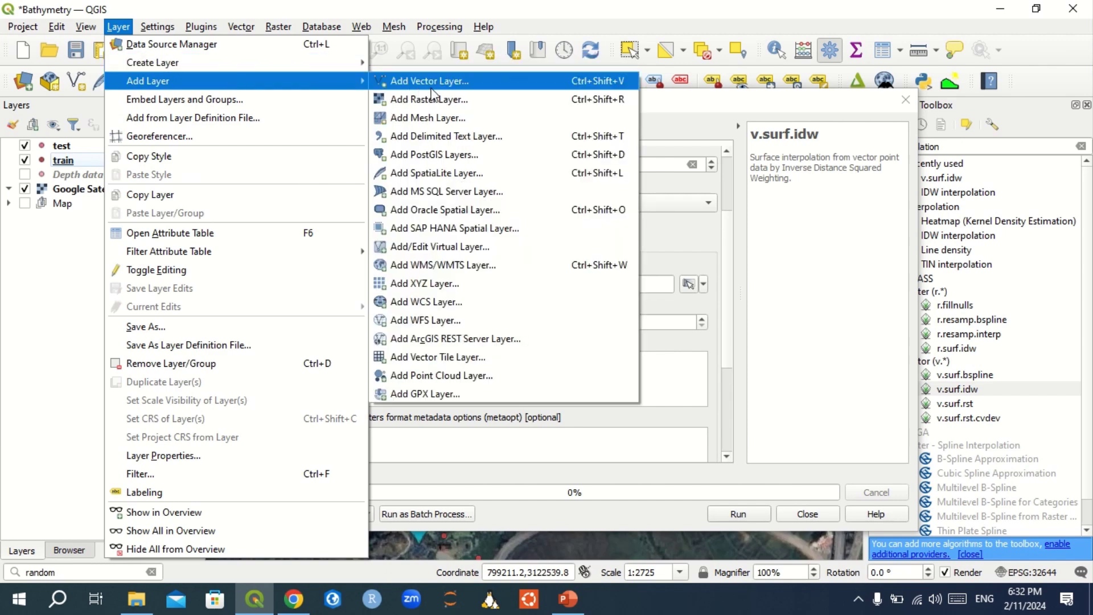
pyautogui.click(449, 82)
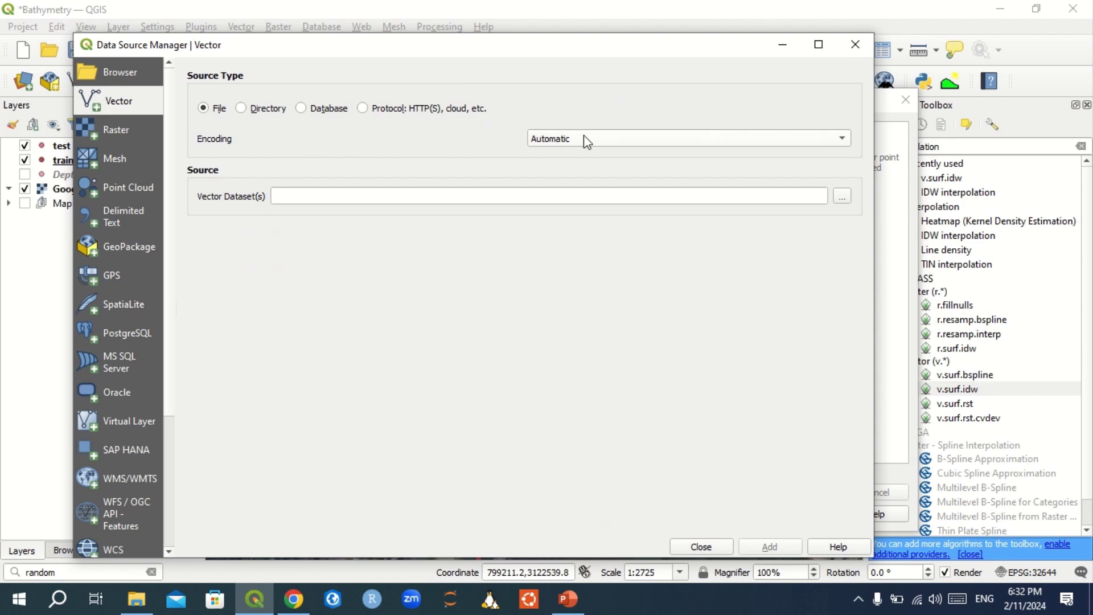
pyautogui.click(842, 199)
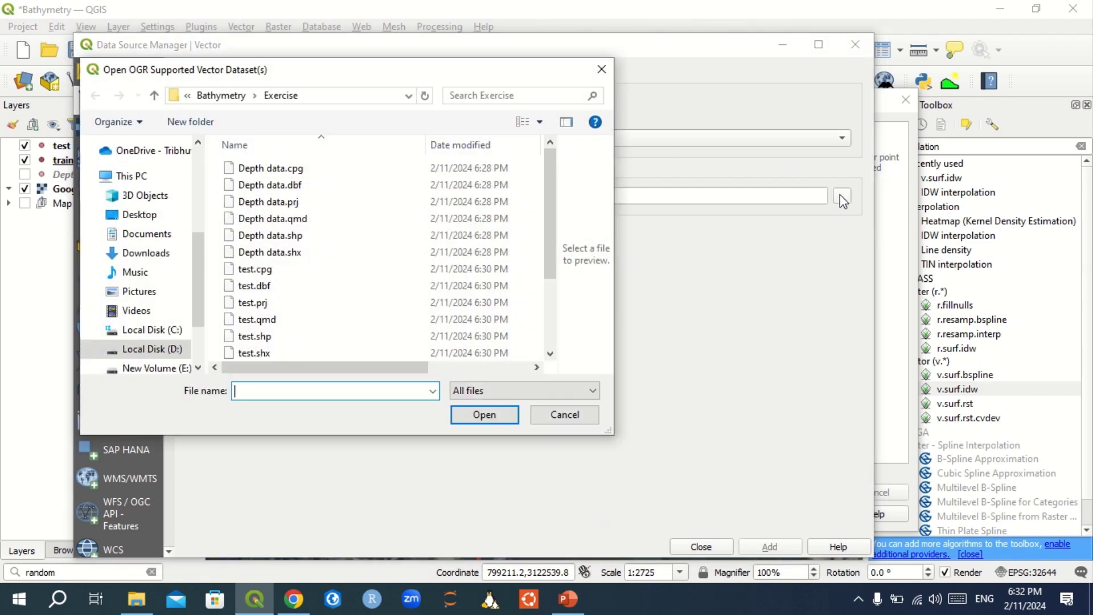
pyautogui.moveTo(550, 217); pyautogui.dragTo(550, 322)
pyautogui.click(206, 95)
pyautogui.click(264, 302)
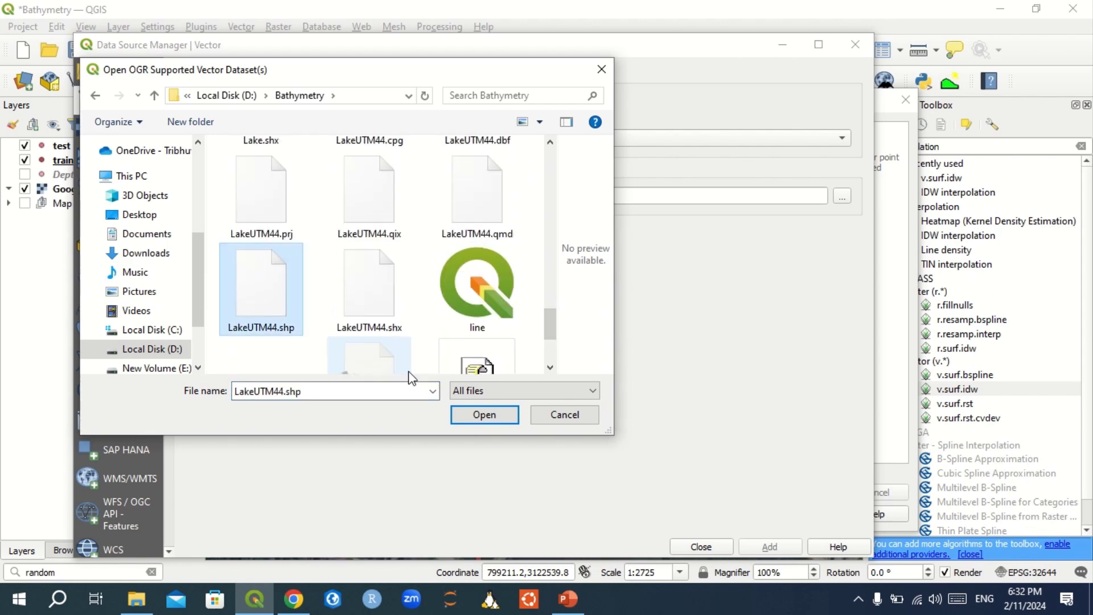
pyautogui.click(480, 412)
pyautogui.click(783, 544)
pyautogui.click(708, 544)
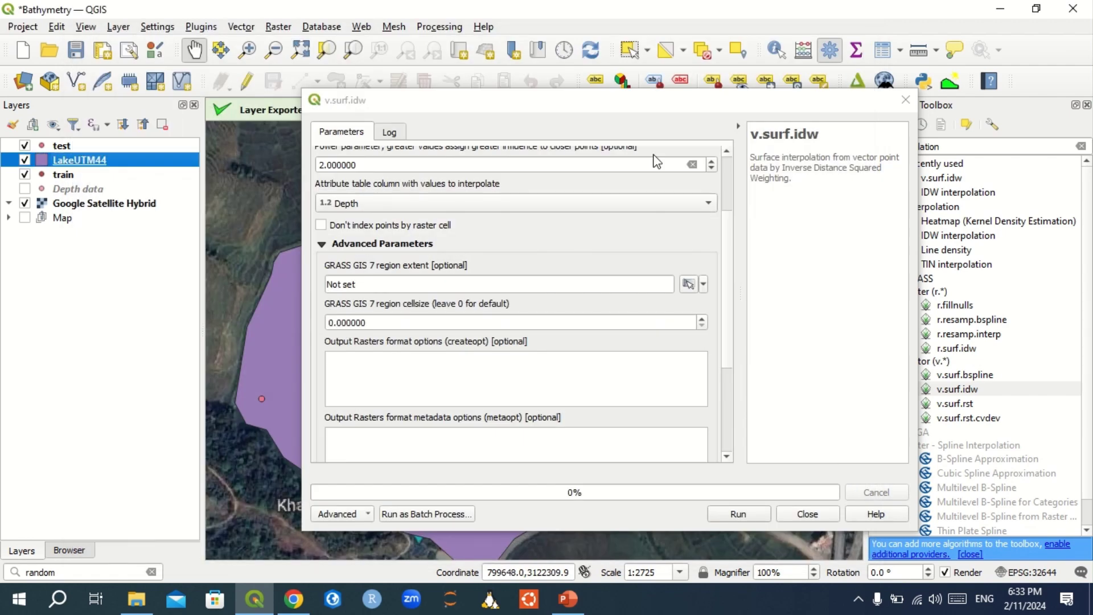
# Calculate the GRASS region extent from the LakeUTM44 layer and set the region cell size to 5.
pyautogui.click(704, 284)
pyautogui.moveTo(769, 307)
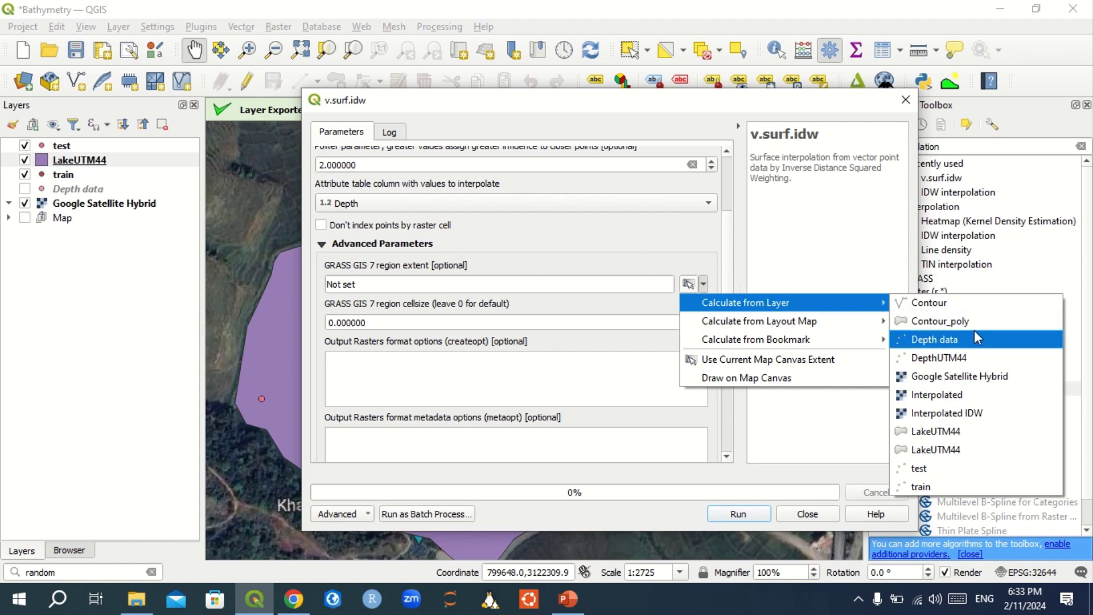
pyautogui.click(953, 435)
pyautogui.click(440, 316)
pyautogui.press('BackSpace')
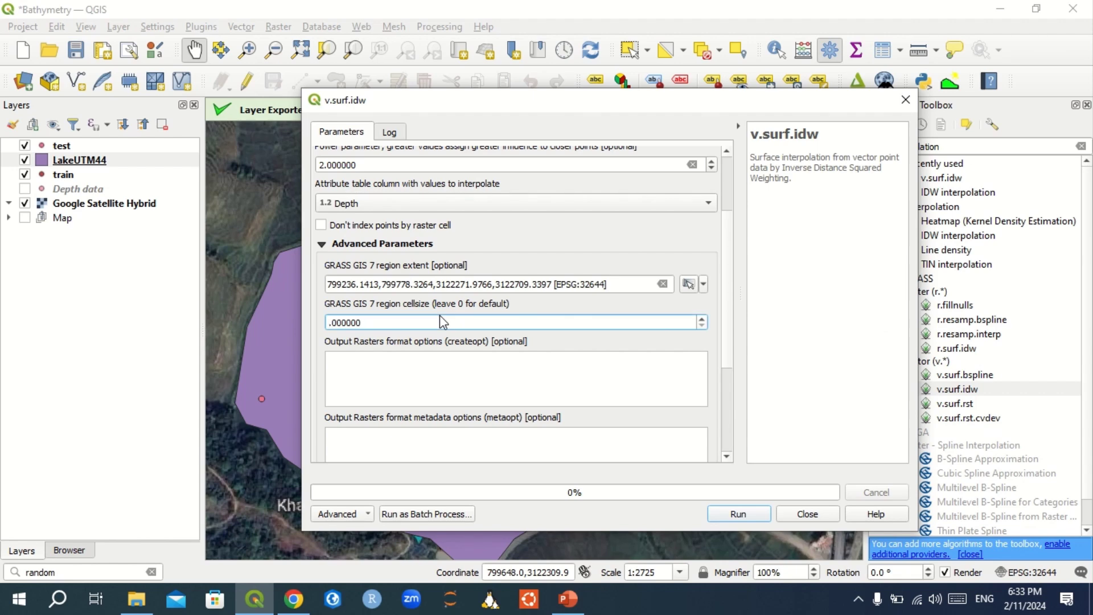
pyautogui.write('5')
# Run the v.surf.idw interpolation and close its dialog.
pyautogui.moveTo(727, 251); pyautogui.dragTo(731, 226)
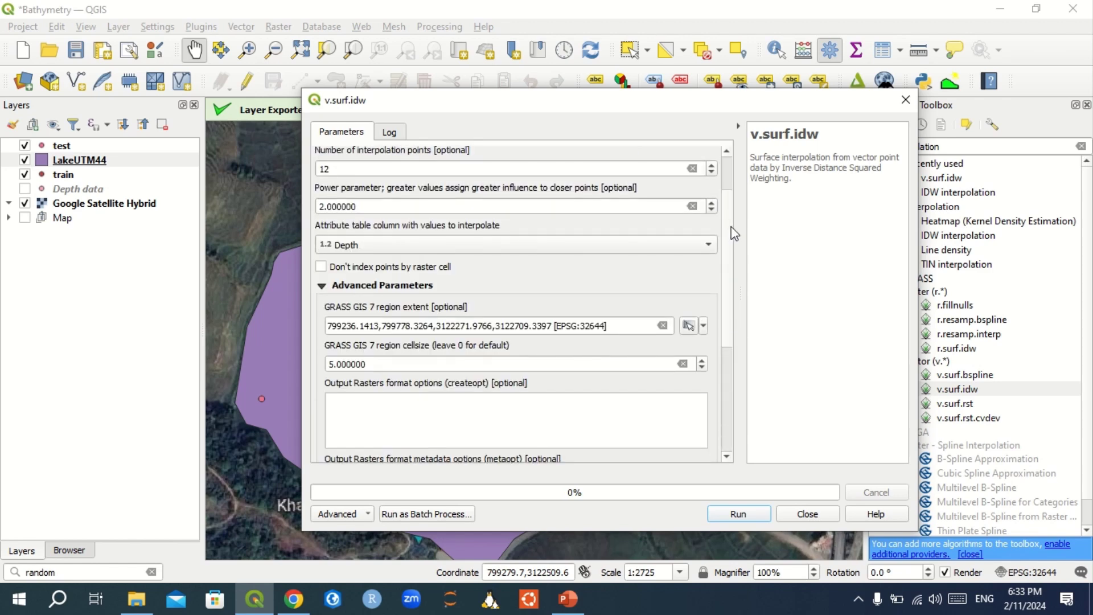
pyautogui.click(743, 512)
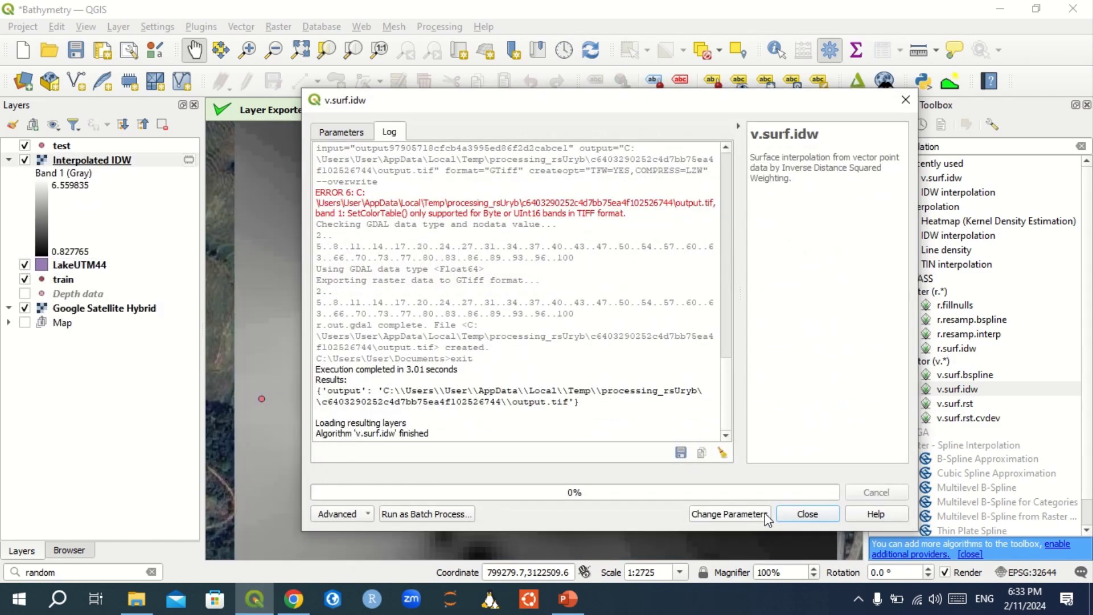
pyautogui.click(808, 514)
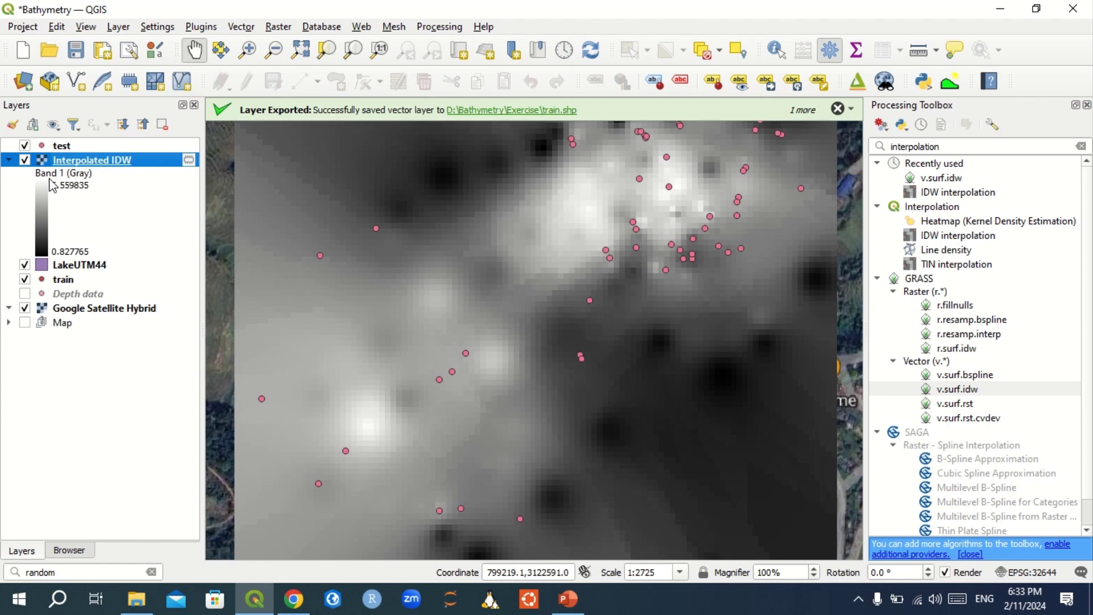
# Style the Interpolated IDW raster as Singleband pseudocolor with Discrete interpolation.
pyautogui.doubleClick(75, 164)
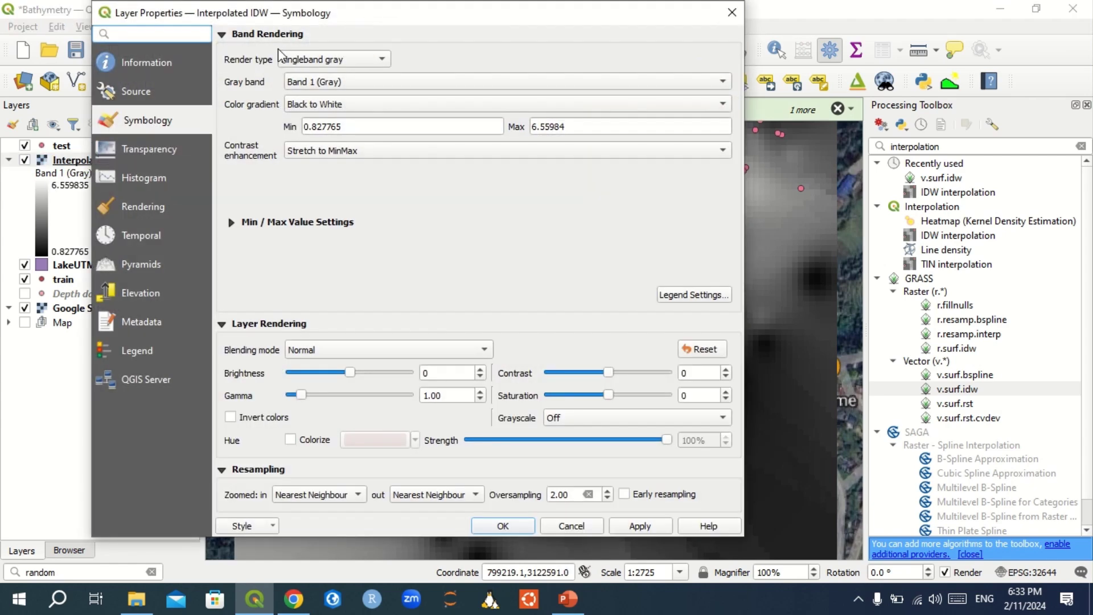
pyautogui.click(360, 60)
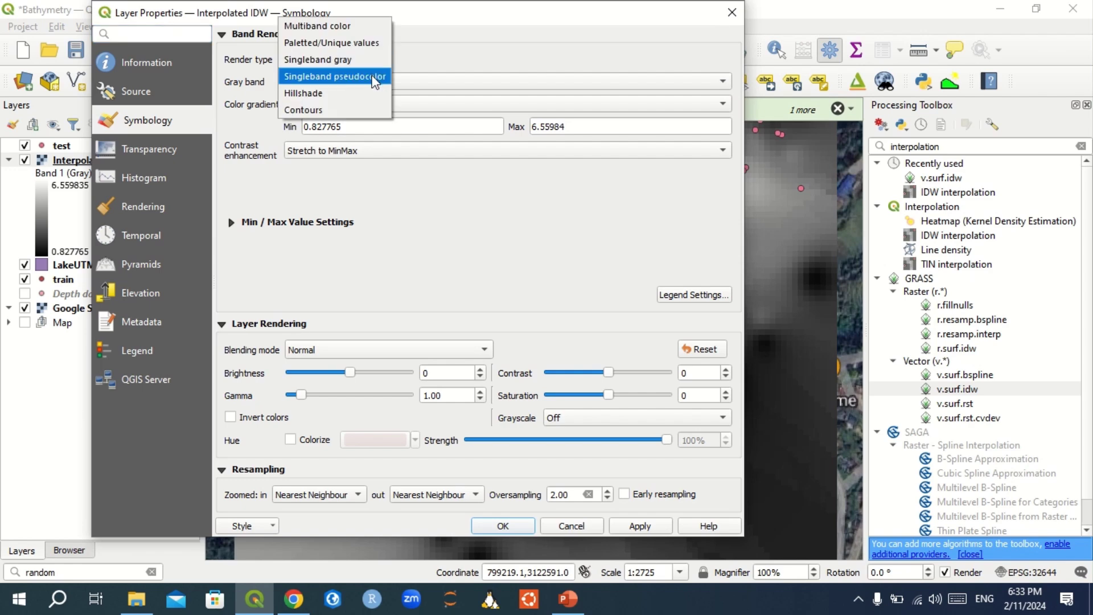
pyautogui.click(353, 77)
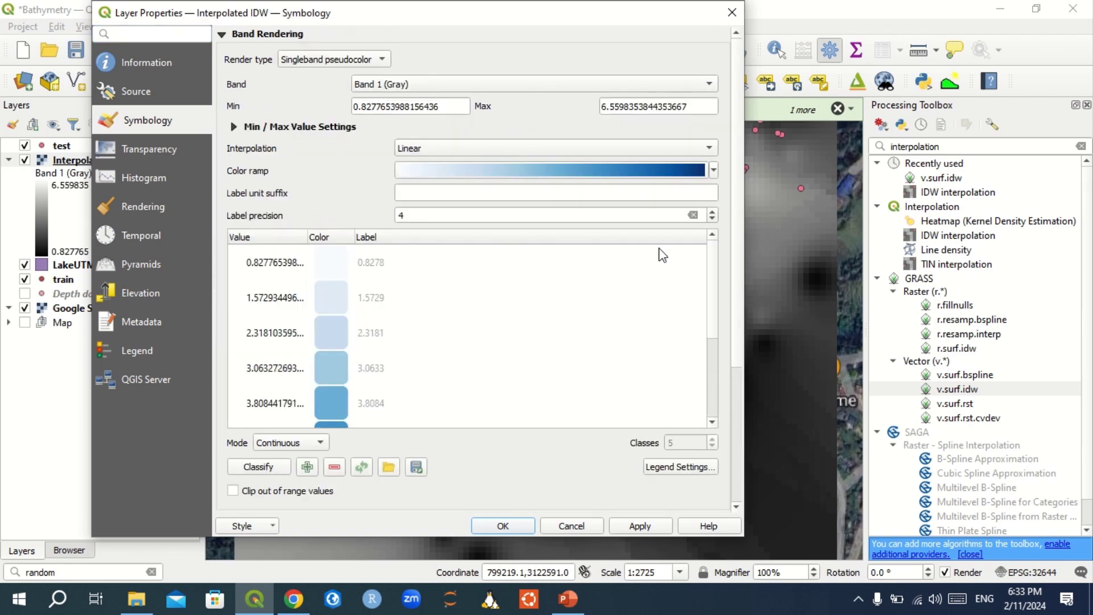
pyautogui.click(591, 150)
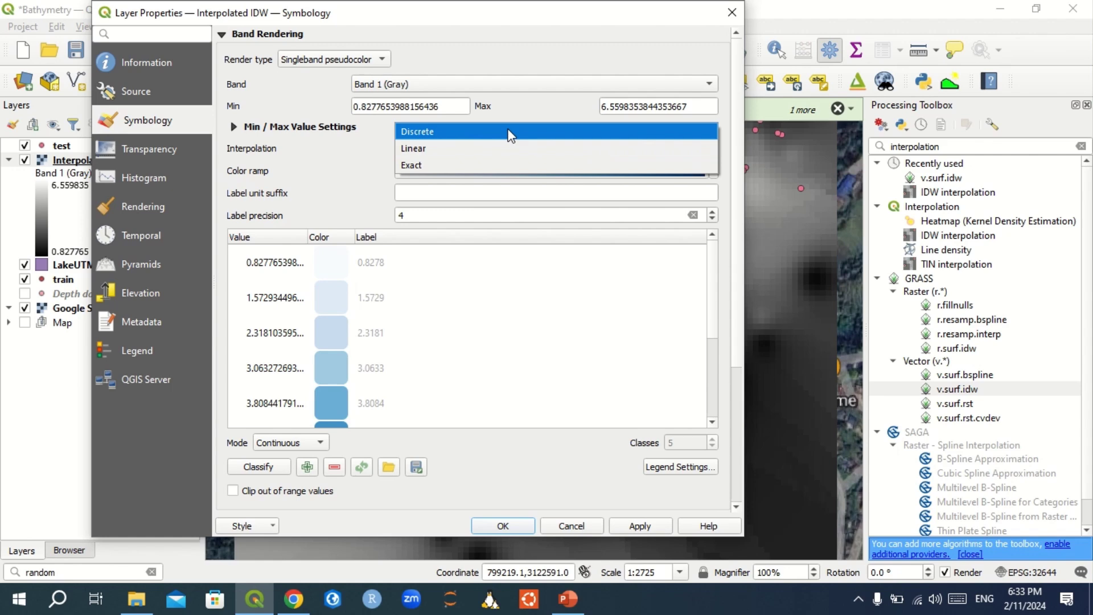
pyautogui.click(511, 136)
pyautogui.click(654, 532)
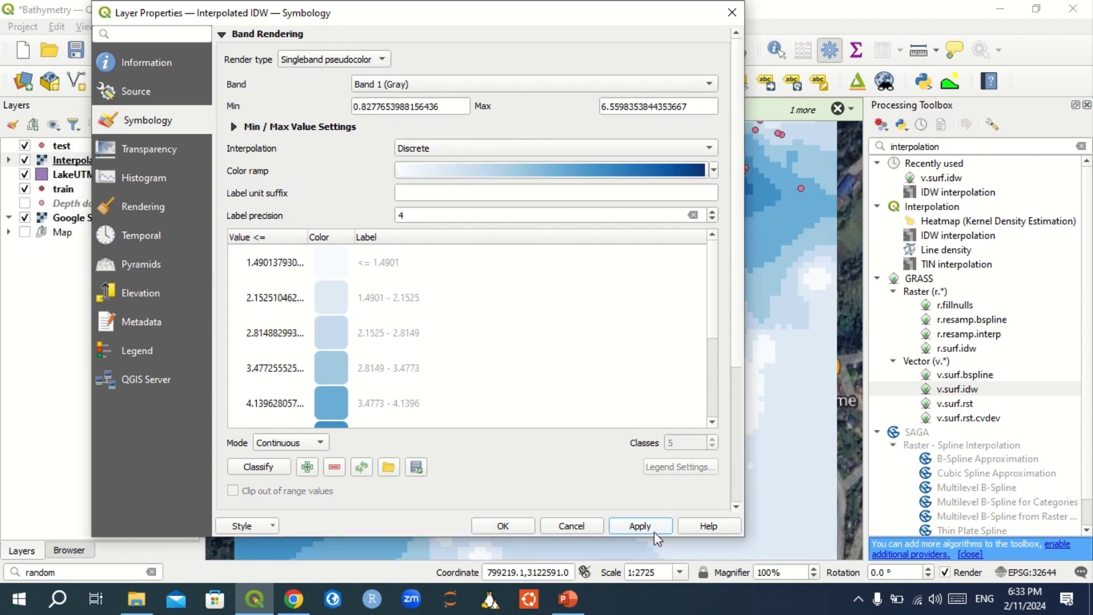
pyautogui.click(502, 526)
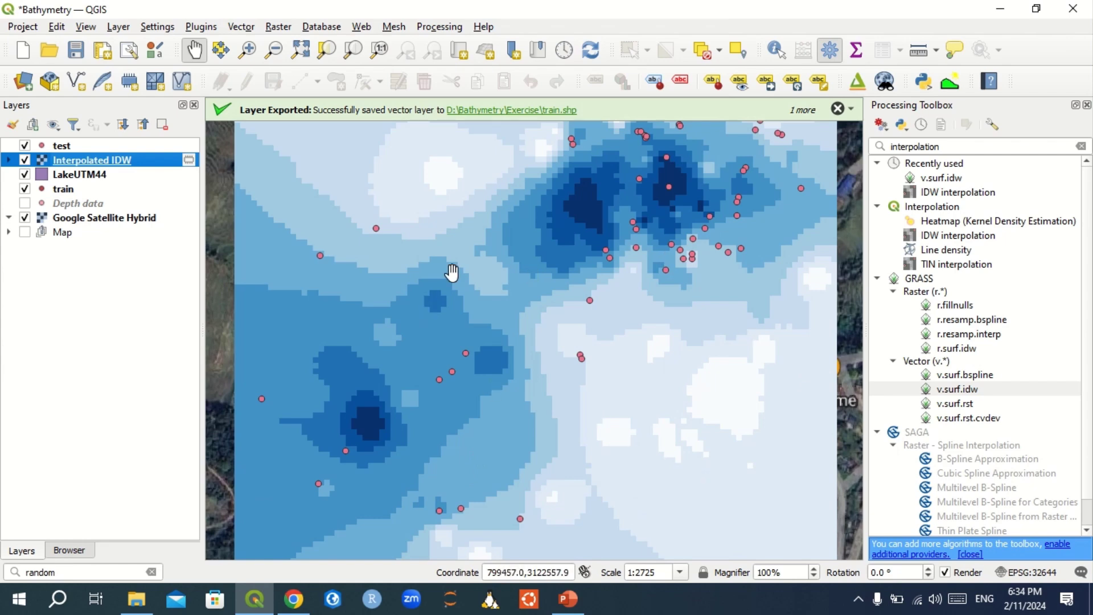
# Move the LakeUTM44 layer above Interpolated IDW in the layer order and open its symbology properties.
pyautogui.moveTo(80, 177); pyautogui.dragTo(73, 161)
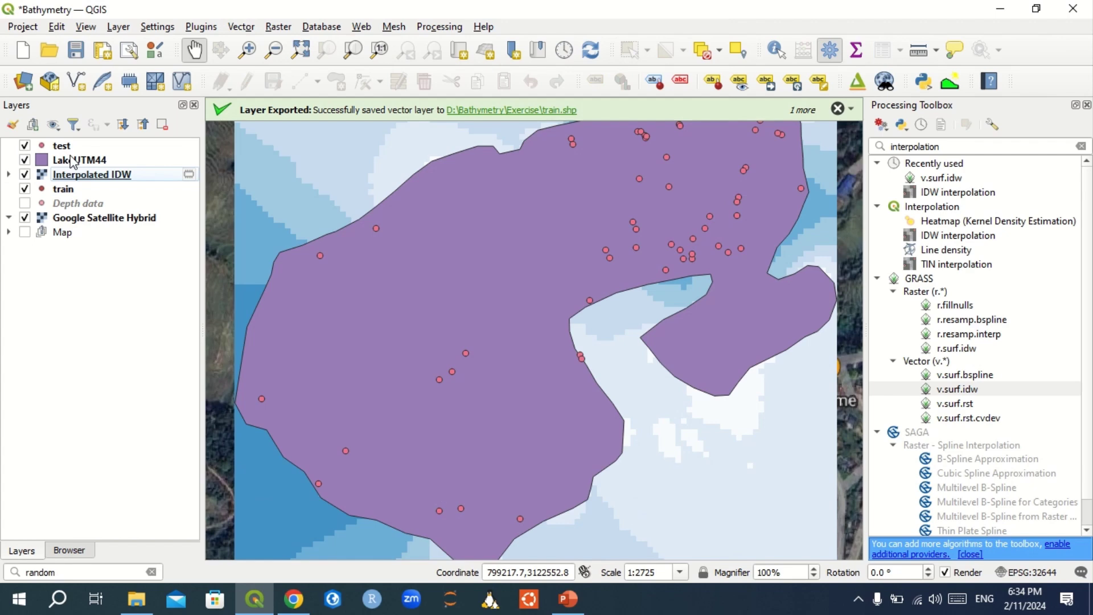
pyautogui.doubleClick(80, 159)
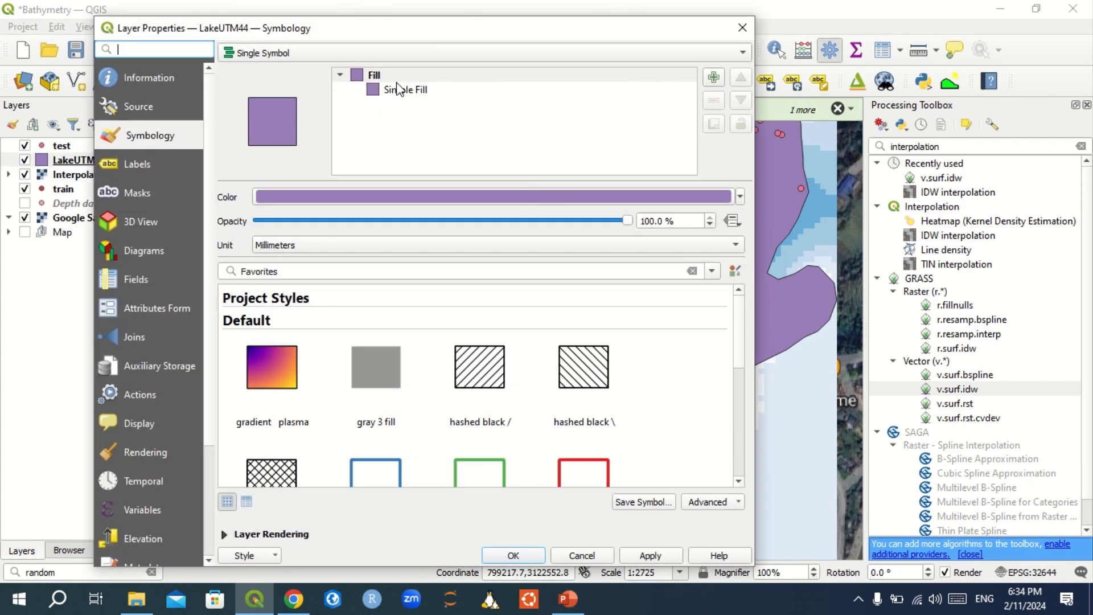
pyautogui.click(393, 90)
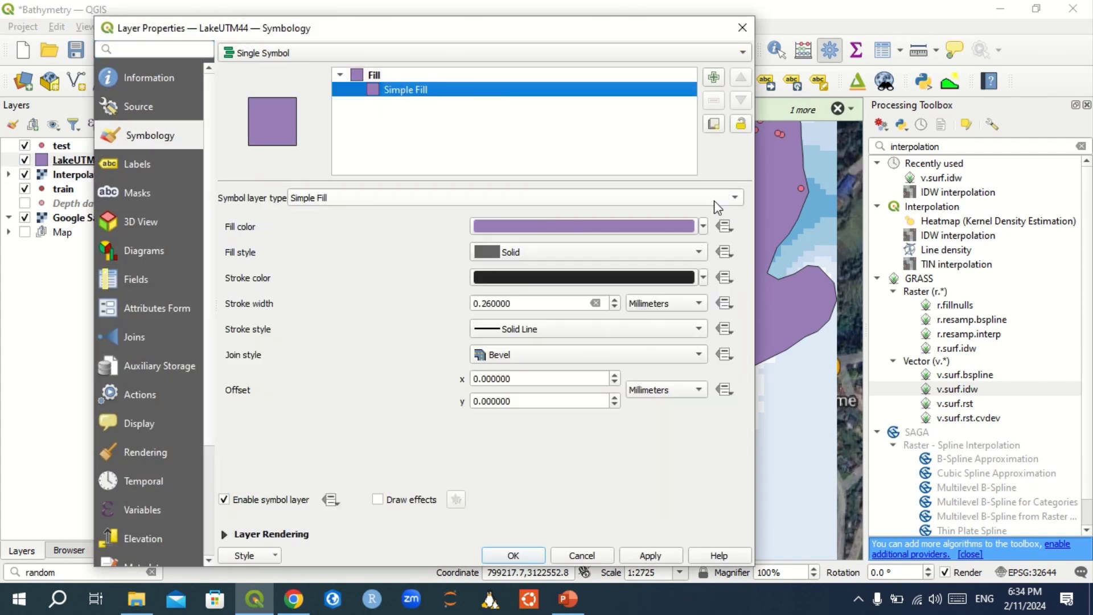
pyautogui.click(704, 226)
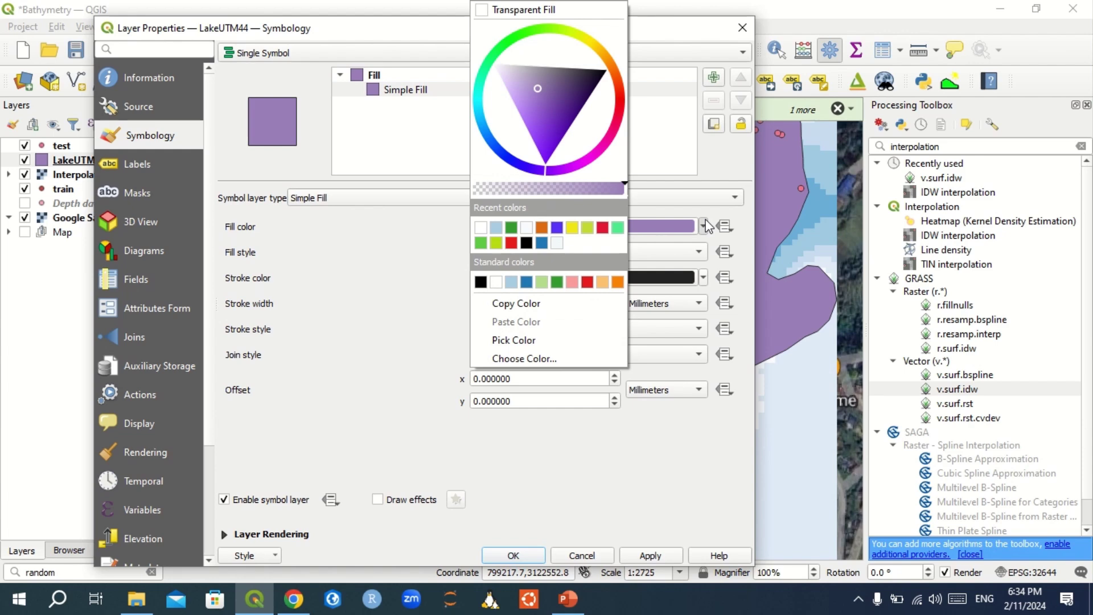
pyautogui.click(395, 262)
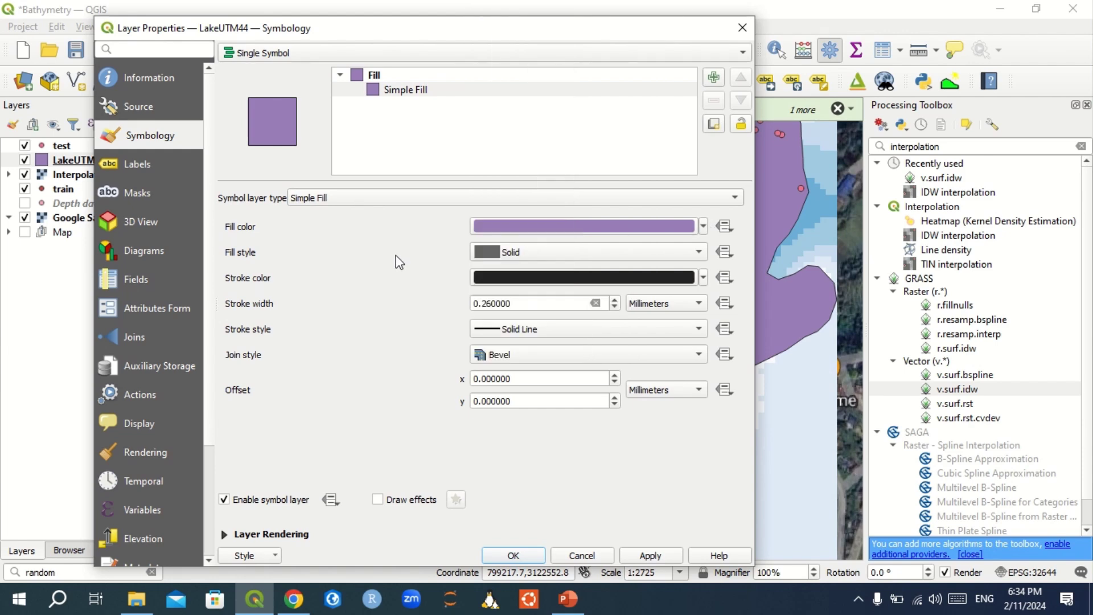
# Style the LakeUTM44 layer as Inverted Polygons with a white fill to mask everything outside the lake.
pyautogui.click(313, 53)
pyautogui.click(267, 129)
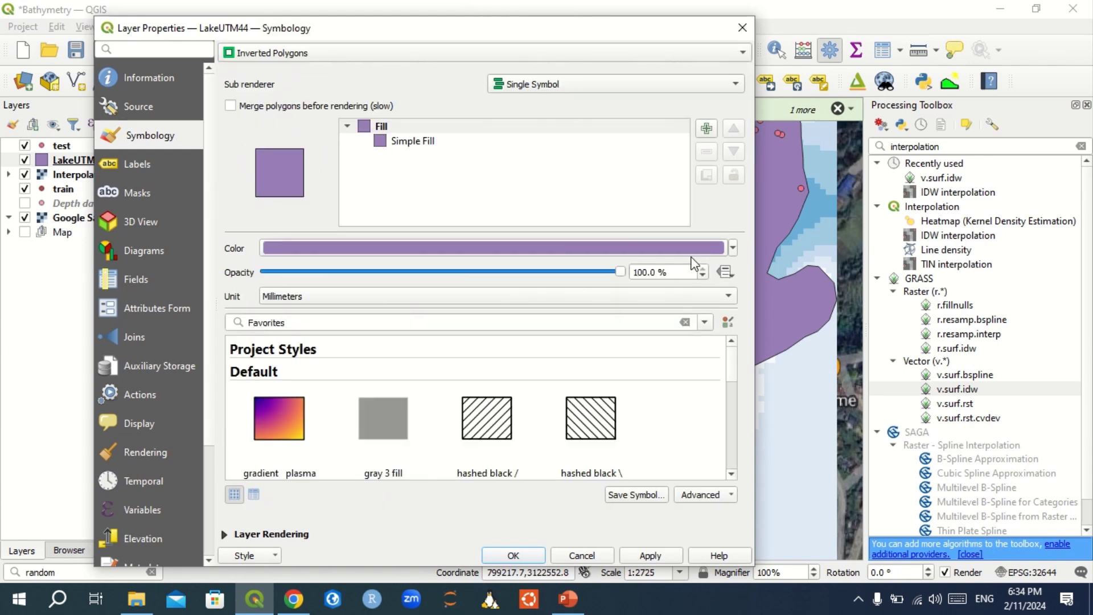
pyautogui.click(733, 249)
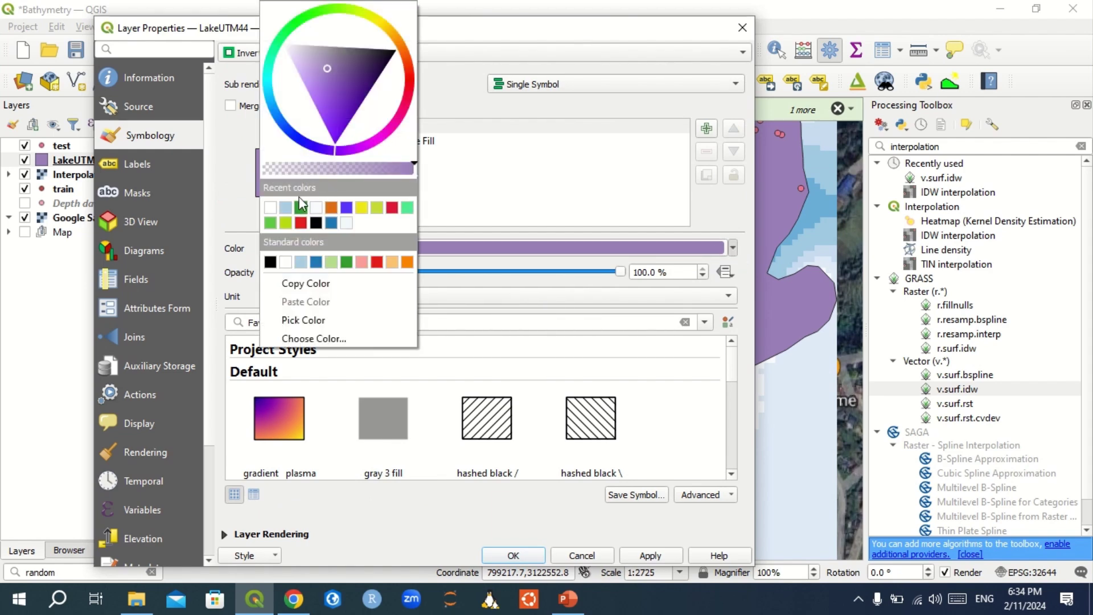
pyautogui.click(271, 208)
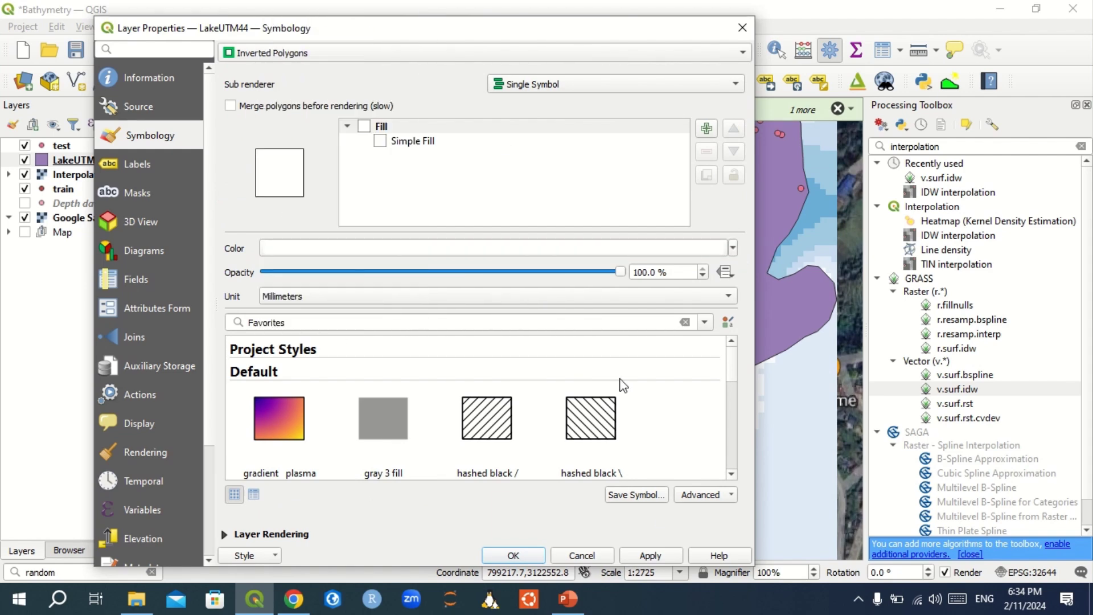
pyautogui.click(657, 556)
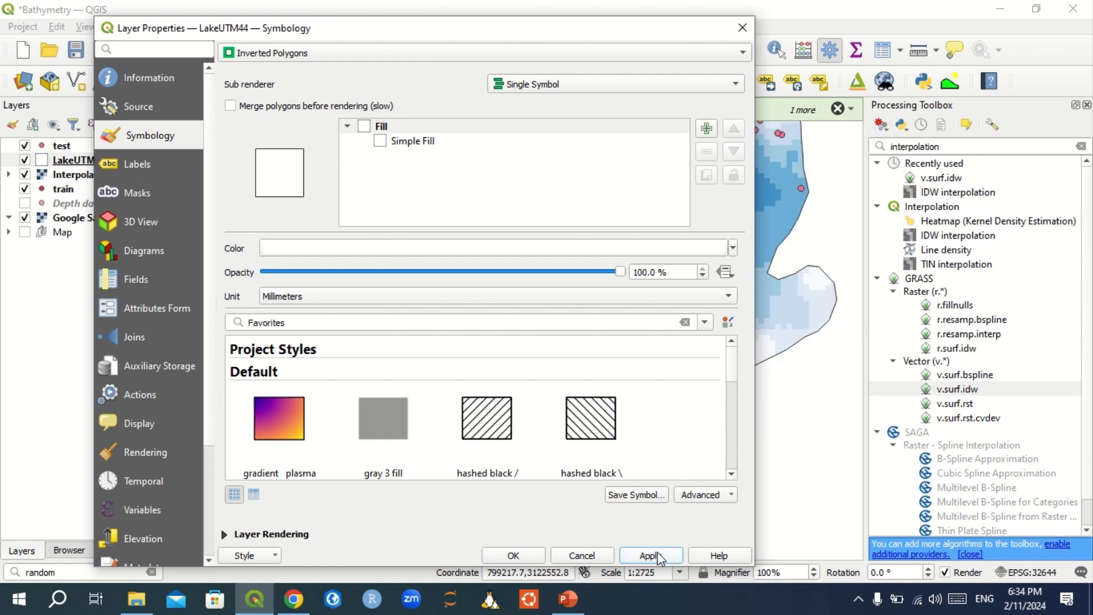
pyautogui.click(528, 556)
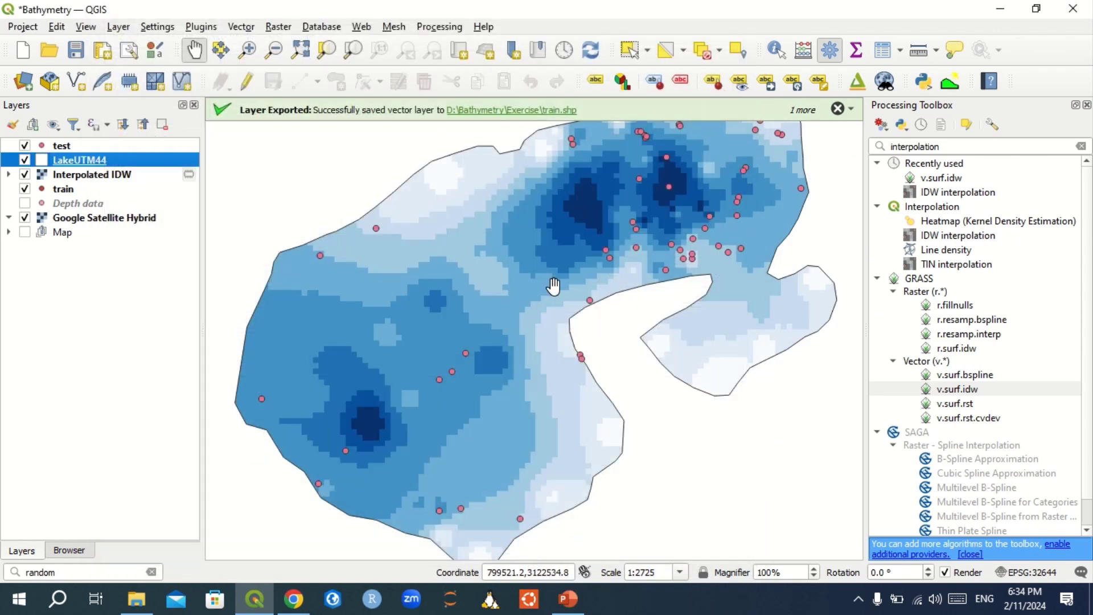
# Dismiss the layer export messages and move the train layer above Interpolated IDW in the layer order.
pyautogui.moveTo(553, 286); pyautogui.dragTo(549, 305)
pyautogui.scroll(-1, 547, 306)
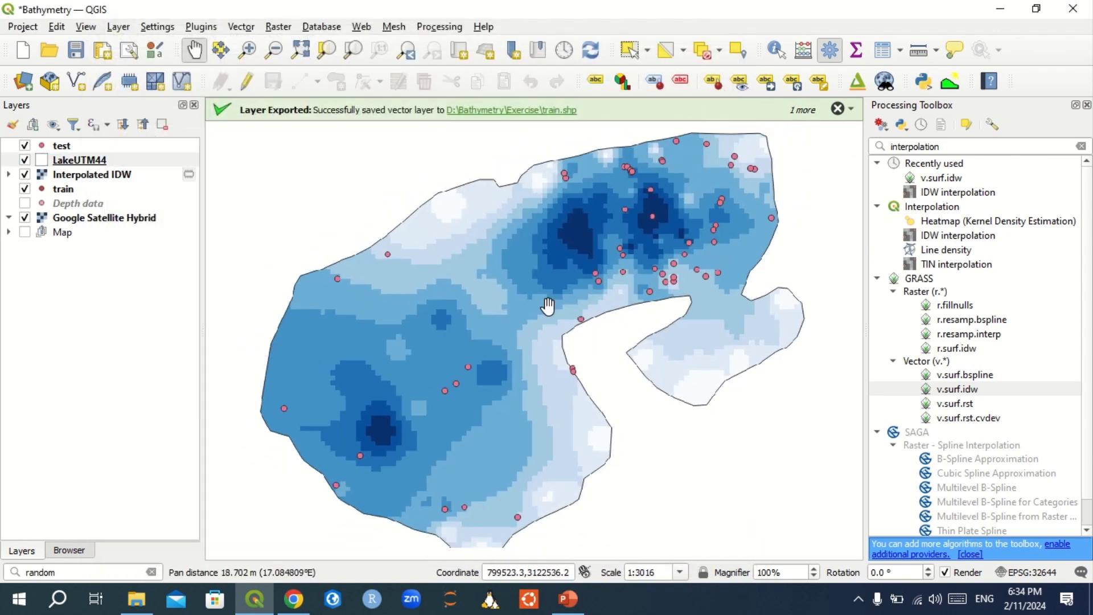
pyautogui.click(837, 110)
pyautogui.click(837, 111)
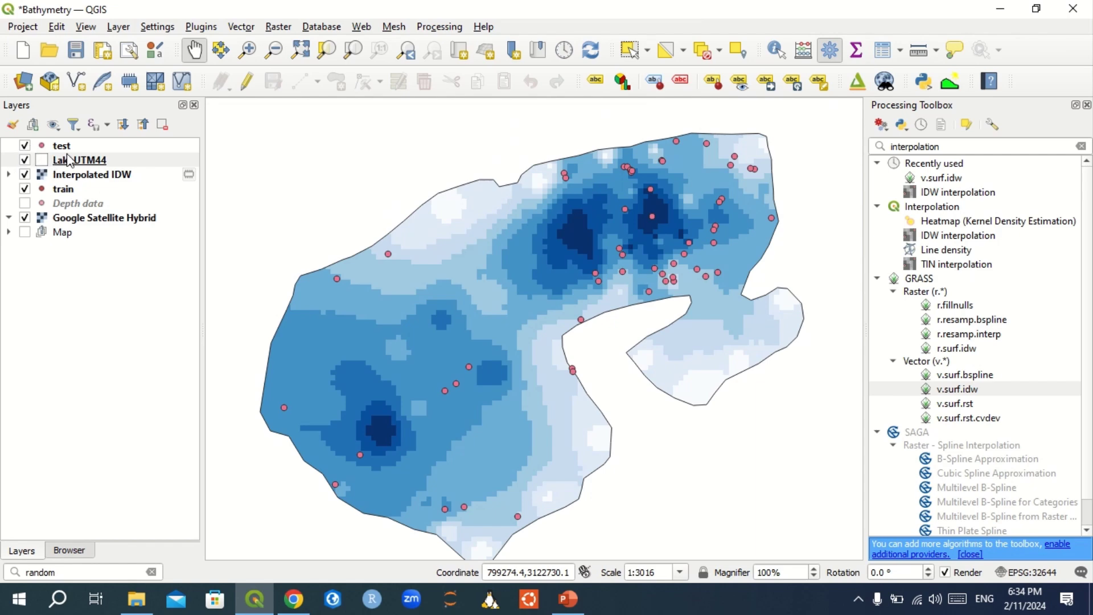
pyautogui.moveTo(63, 190)
pyautogui.mouseDown()
pyautogui.moveTo(63, 161)
pyautogui.moveTo(64, 178)
pyautogui.mouseUp()
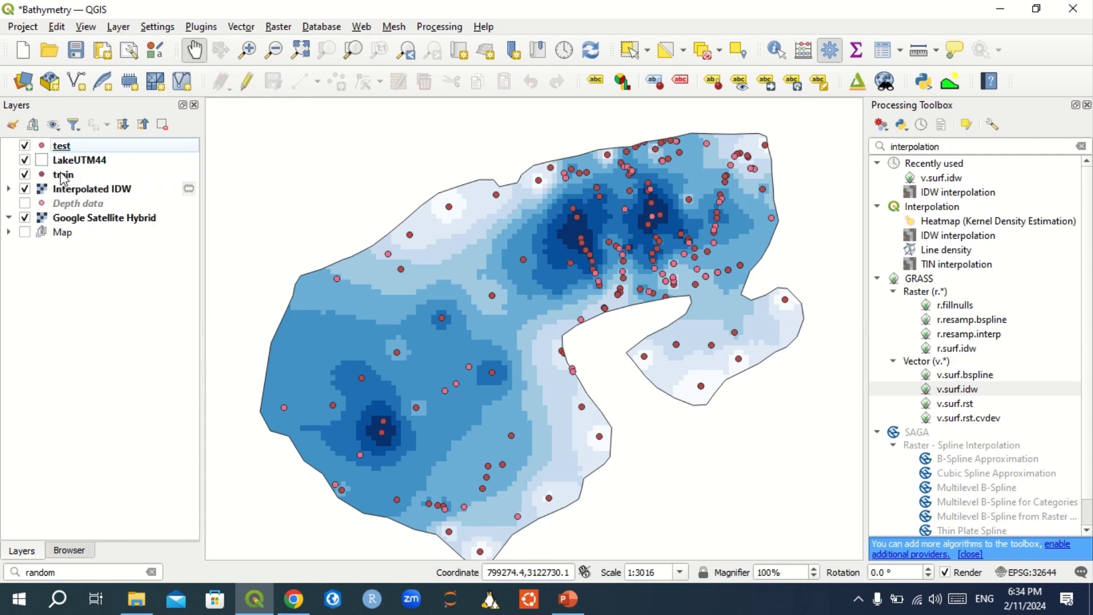
# Open the attribute table of the test layer.
pyautogui.click(63, 147)
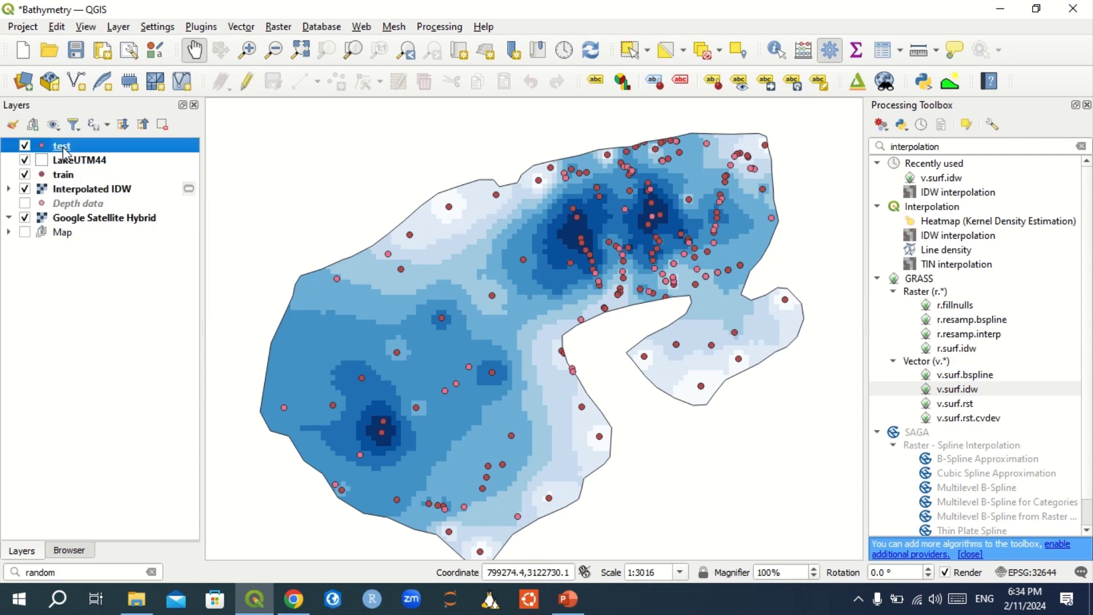
pyautogui.rightClick(64, 151)
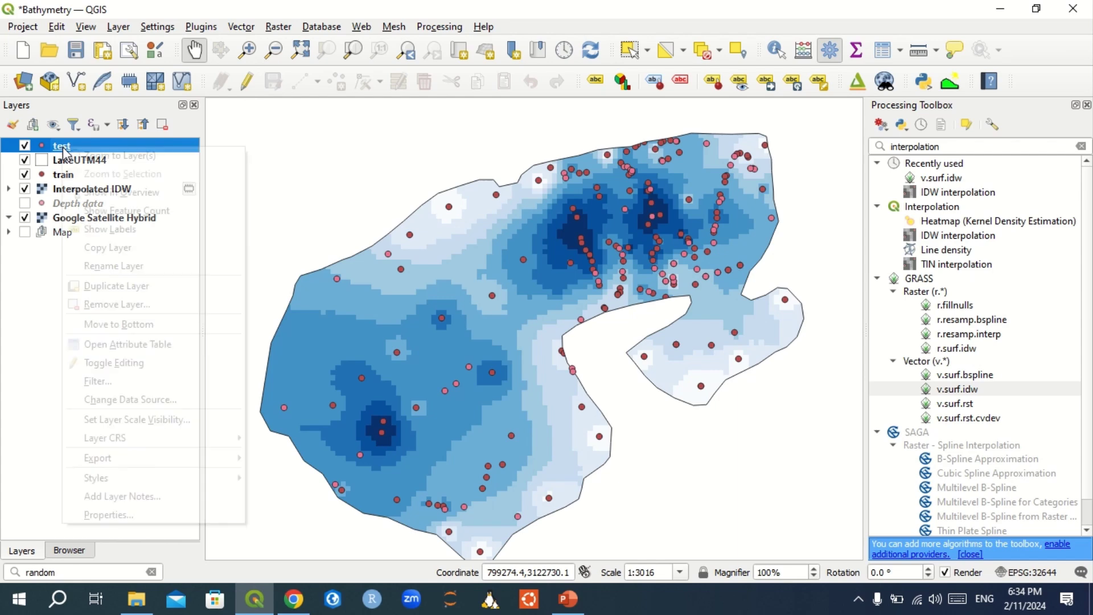
pyautogui.click(128, 350)
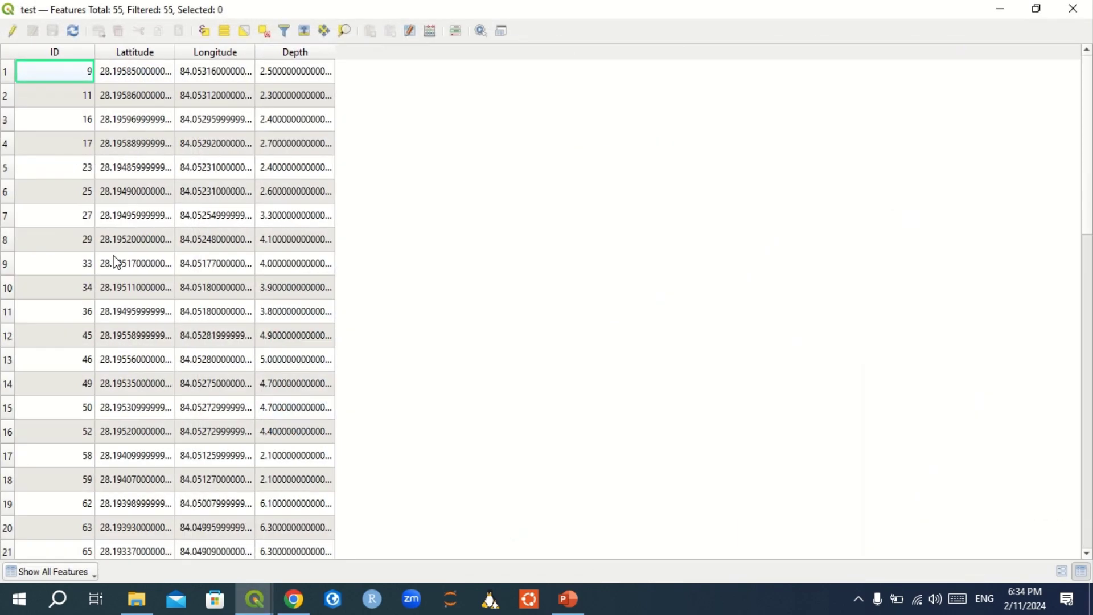